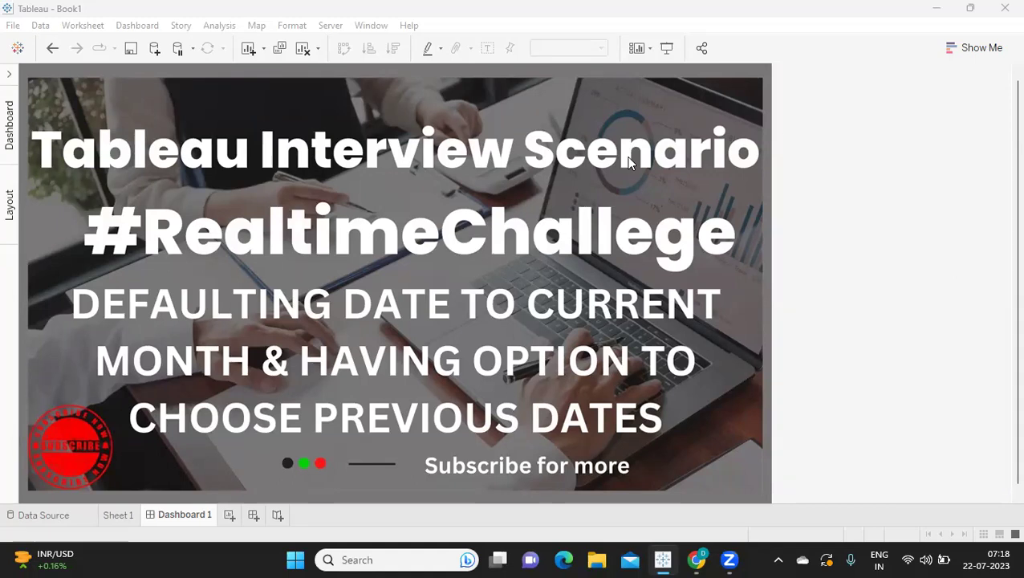
# On Sheet 1, switch Select Date to Current Date, then back to Custom Date.
pyautogui.click(121, 516)
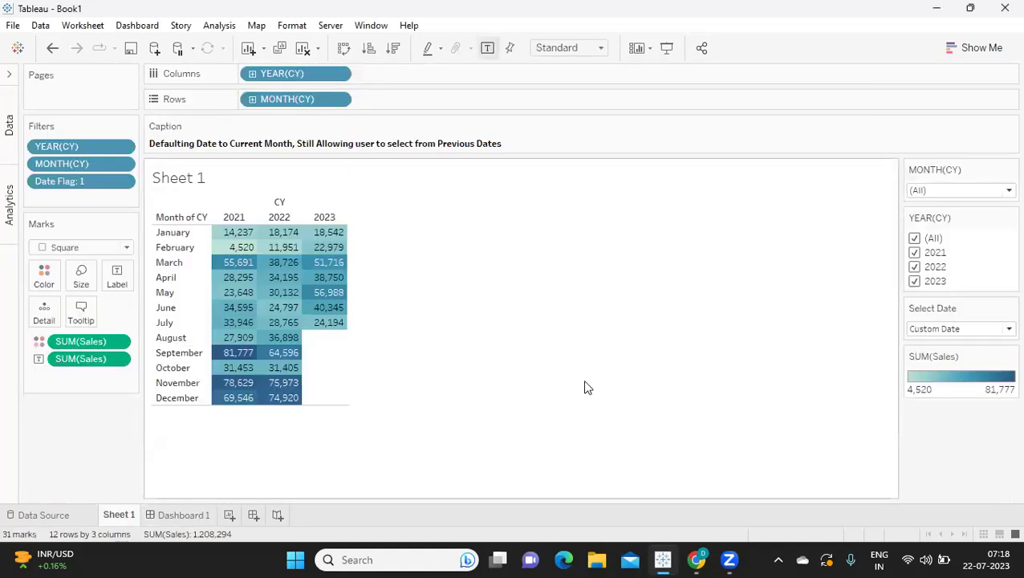
pyautogui.click(935, 329)
pyautogui.click(933, 344)
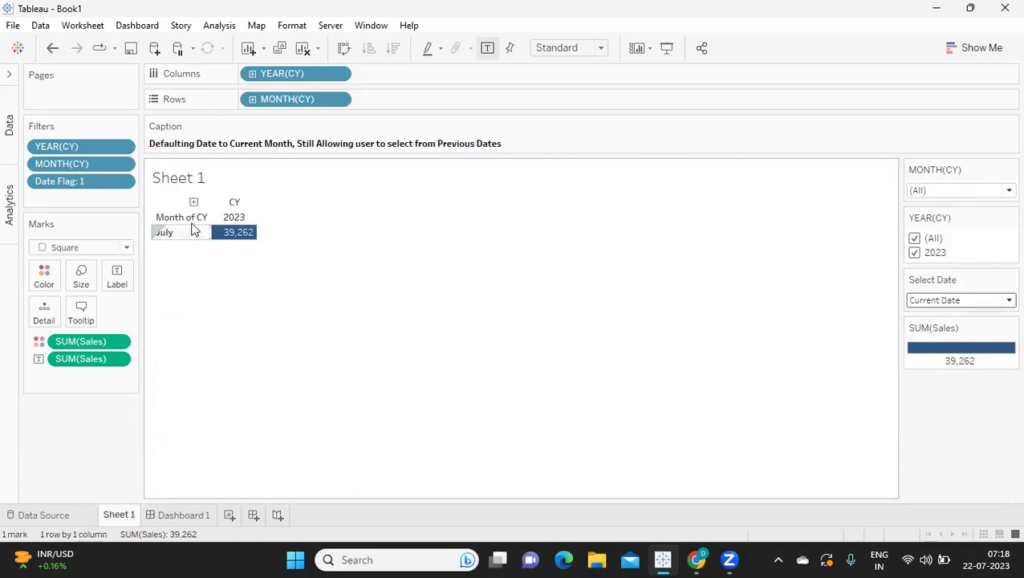
pyautogui.moveTo(215, 234)
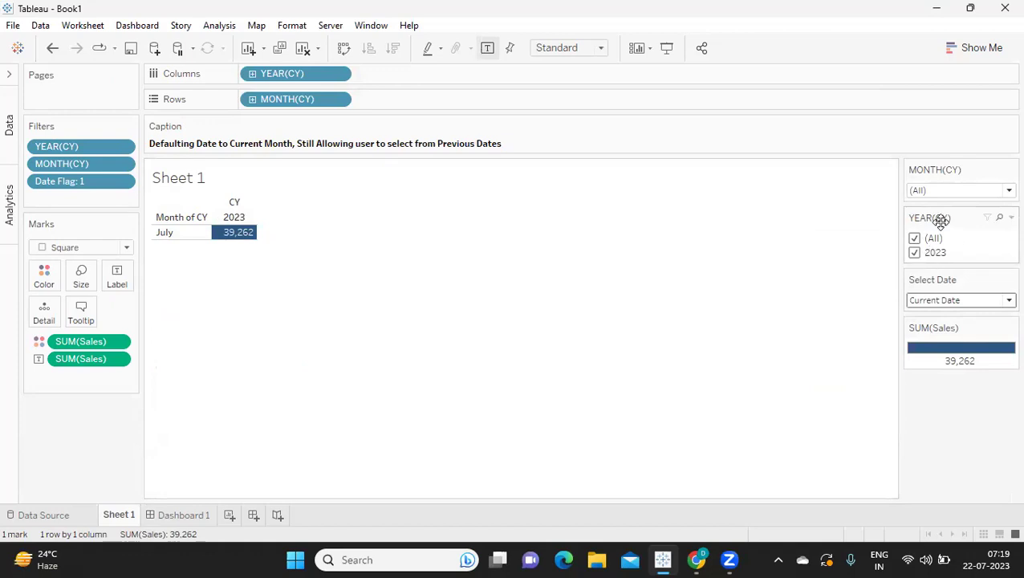
pyautogui.click(947, 190)
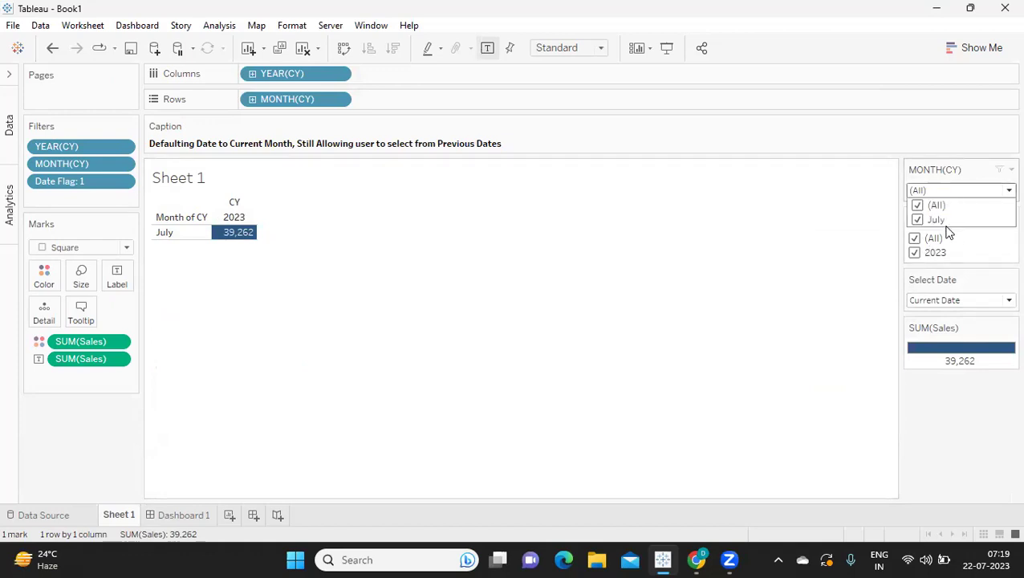
pyautogui.click(952, 302)
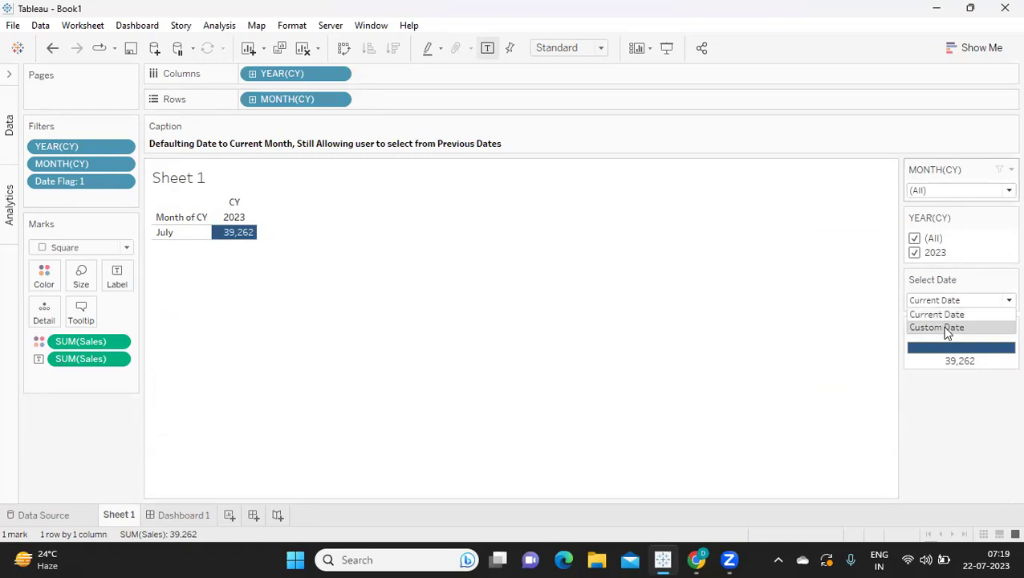
pyautogui.click(945, 329)
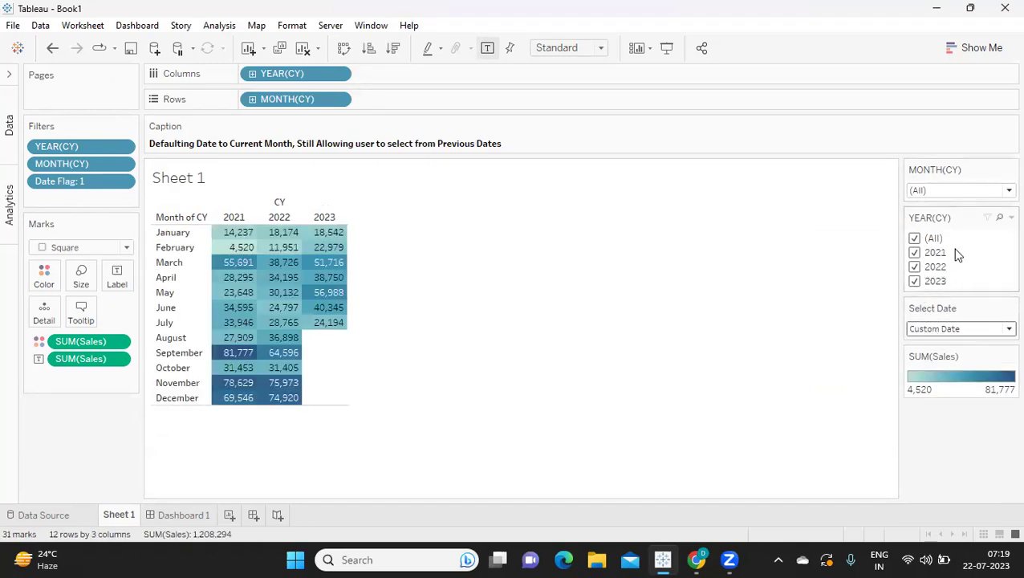
# Filter MONTH(CY) to only January, February, March, April and May.
pyautogui.click(962, 190)
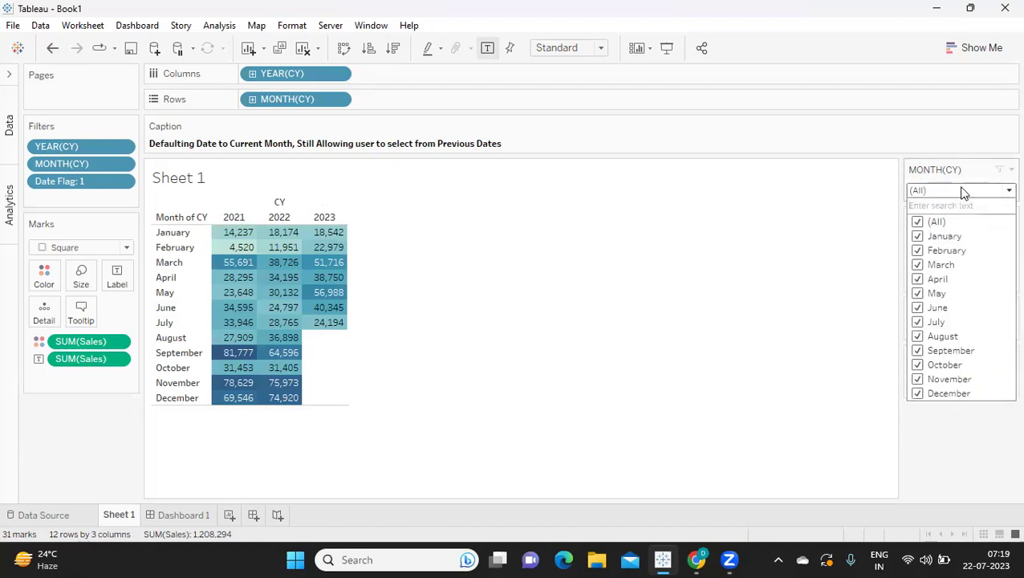
pyautogui.click(336, 340)
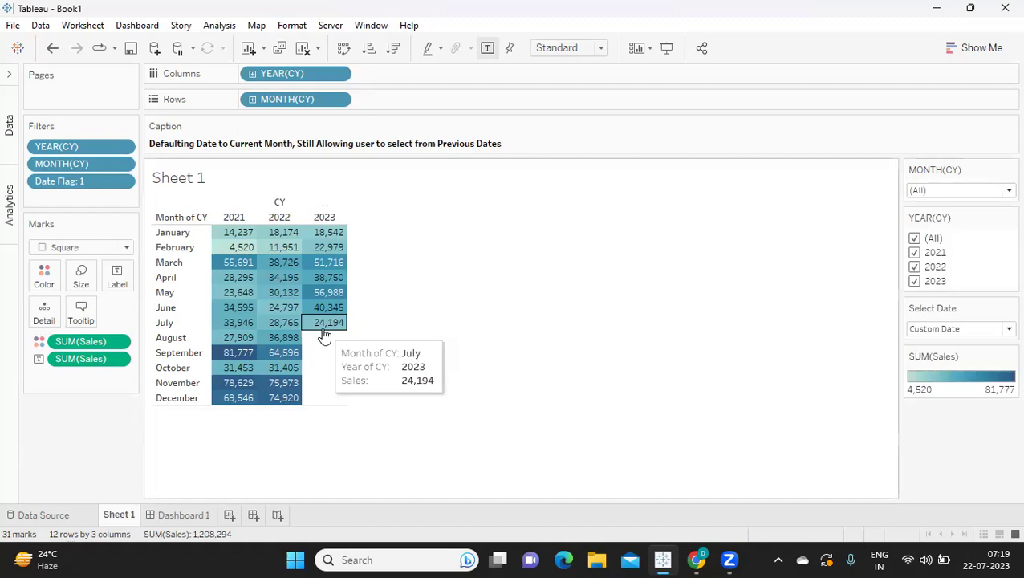
pyautogui.moveTo(338, 325)
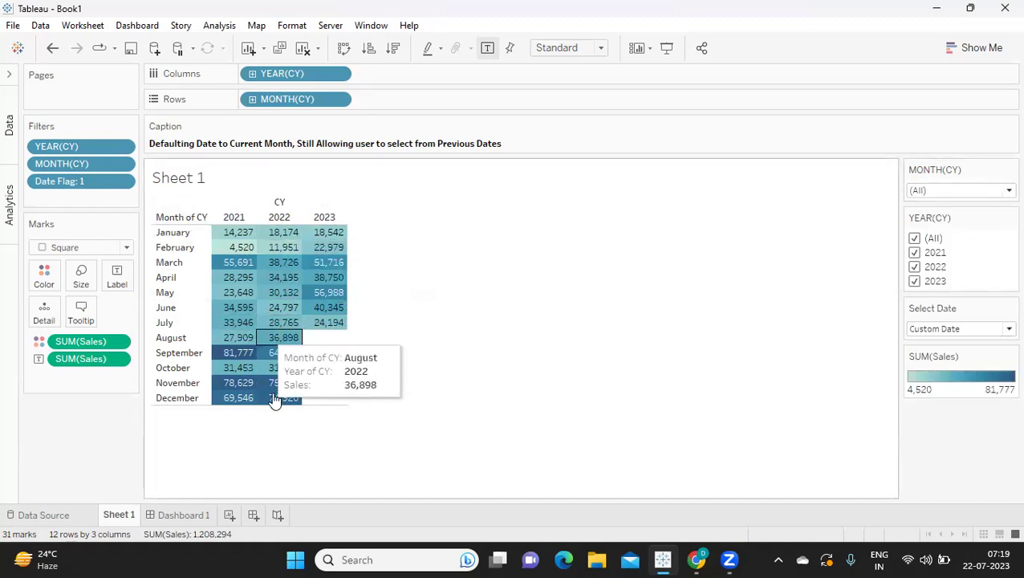
pyautogui.click(969, 192)
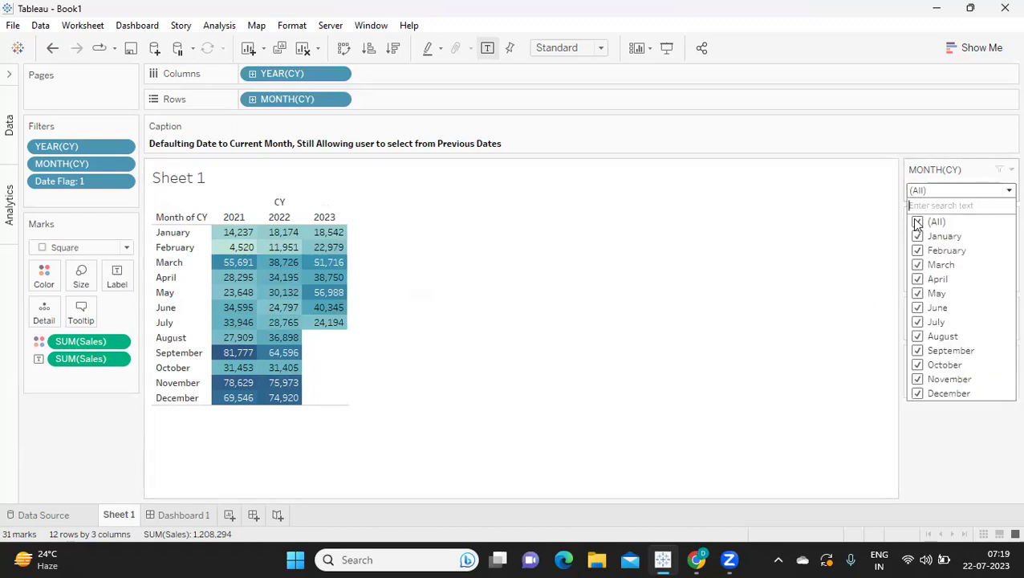
pyautogui.click(915, 222)
pyautogui.click(917, 237)
pyautogui.click(917, 250)
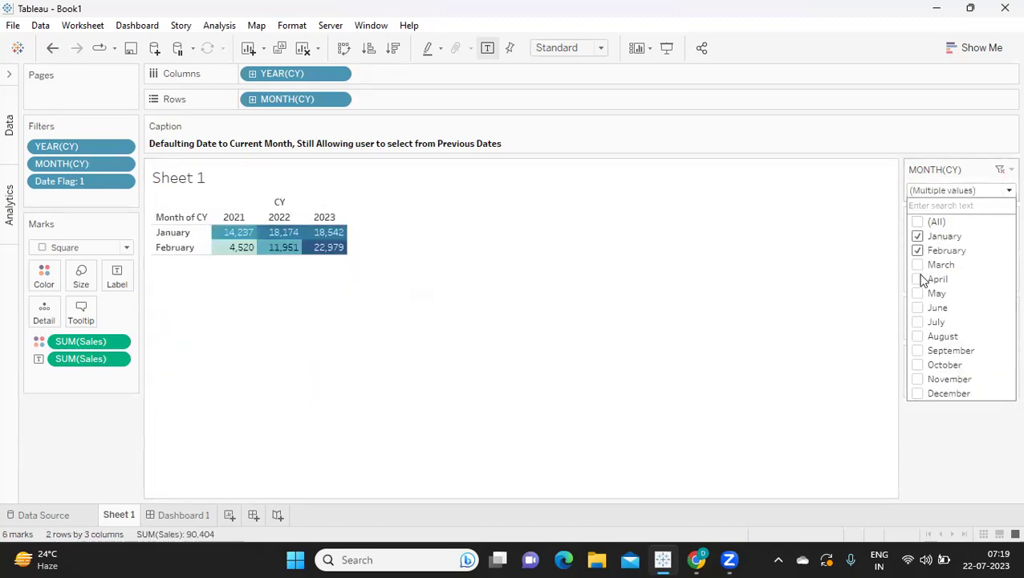
pyautogui.click(917, 279)
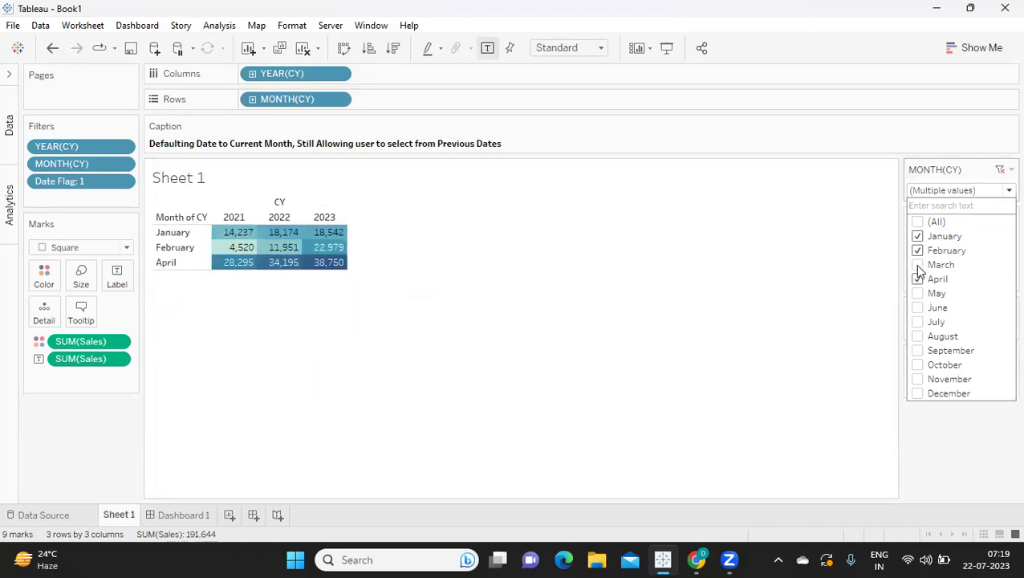
pyautogui.click(917, 264)
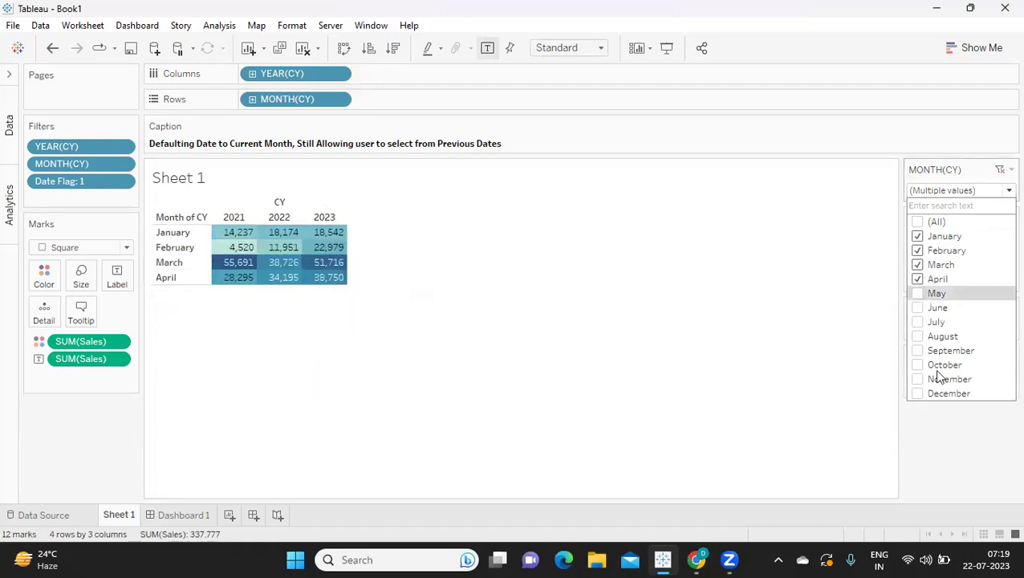
pyautogui.click(917, 294)
pyautogui.click(959, 436)
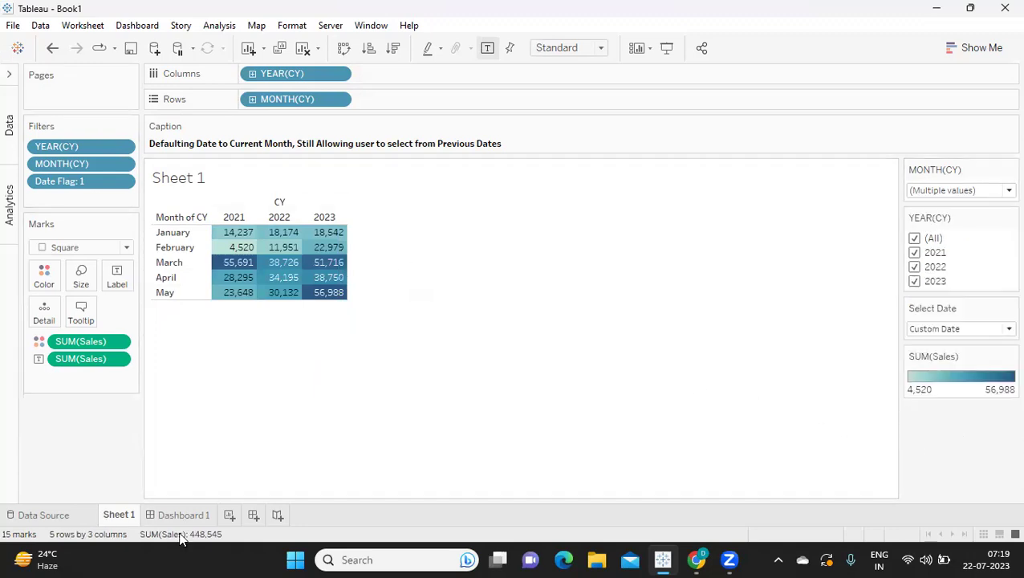
# On a new Sheet 2, start an Integer list parameter named 'Choose Date'.
pyautogui.click(229, 516)
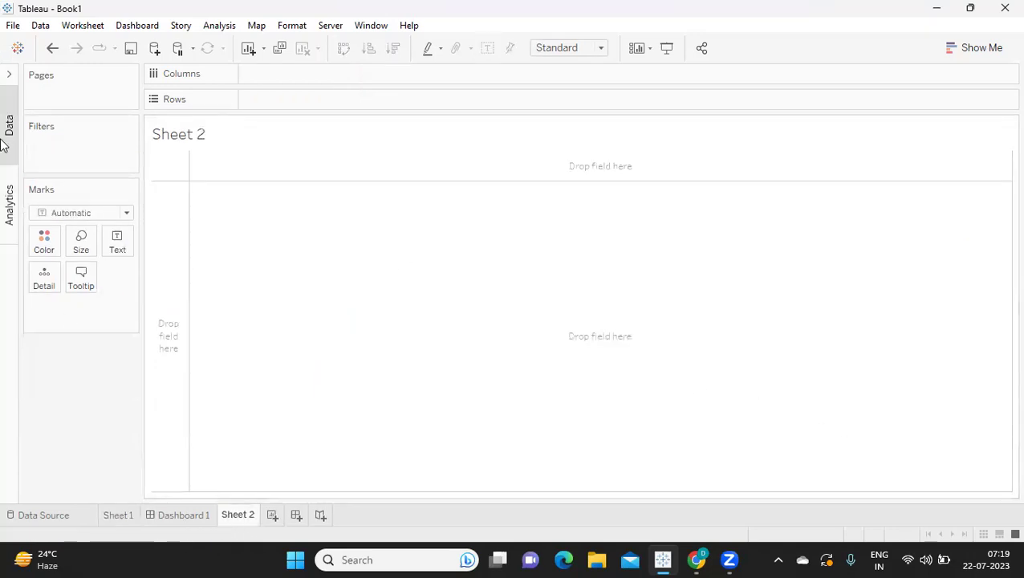
pyautogui.click(10, 75)
pyautogui.click(145, 120)
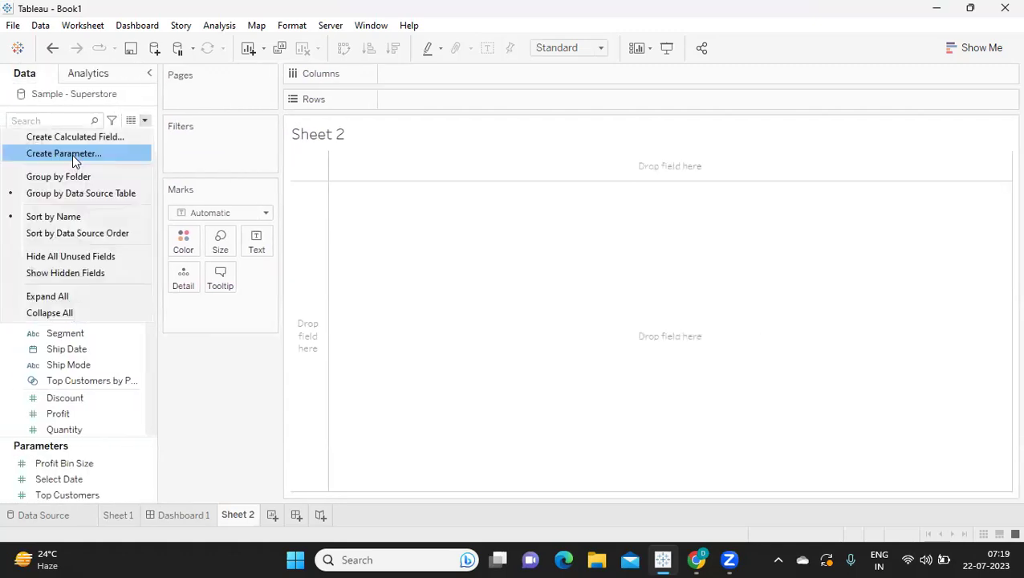
pyautogui.click(72, 153)
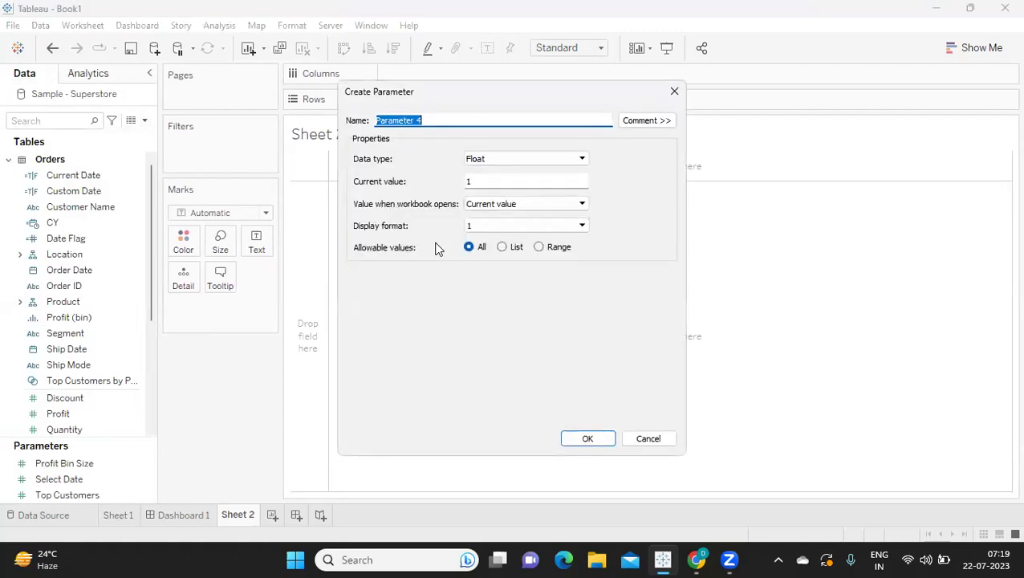
pyautogui.write('Cho')
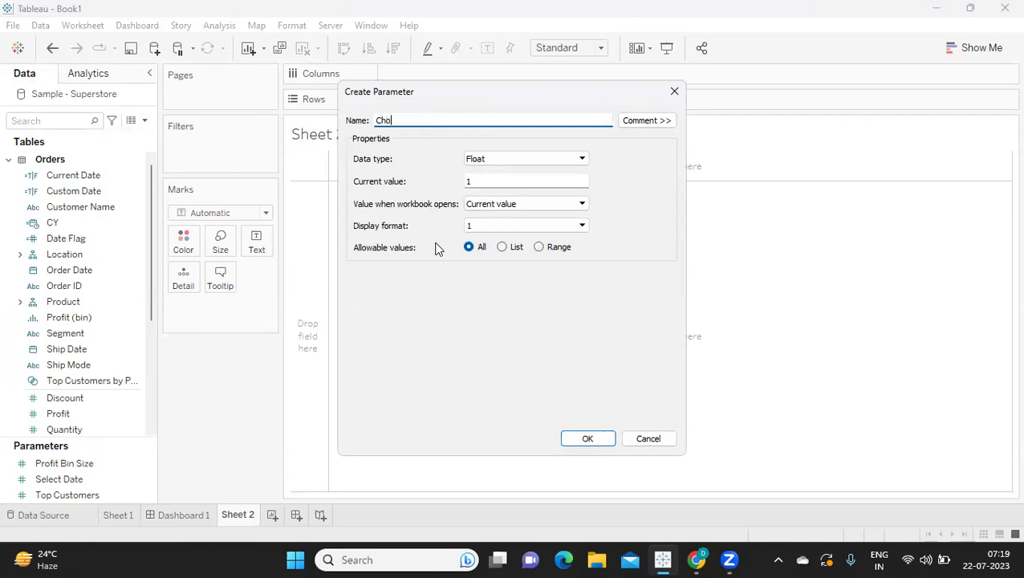
pyautogui.write('ose Date')
pyautogui.click(501, 248)
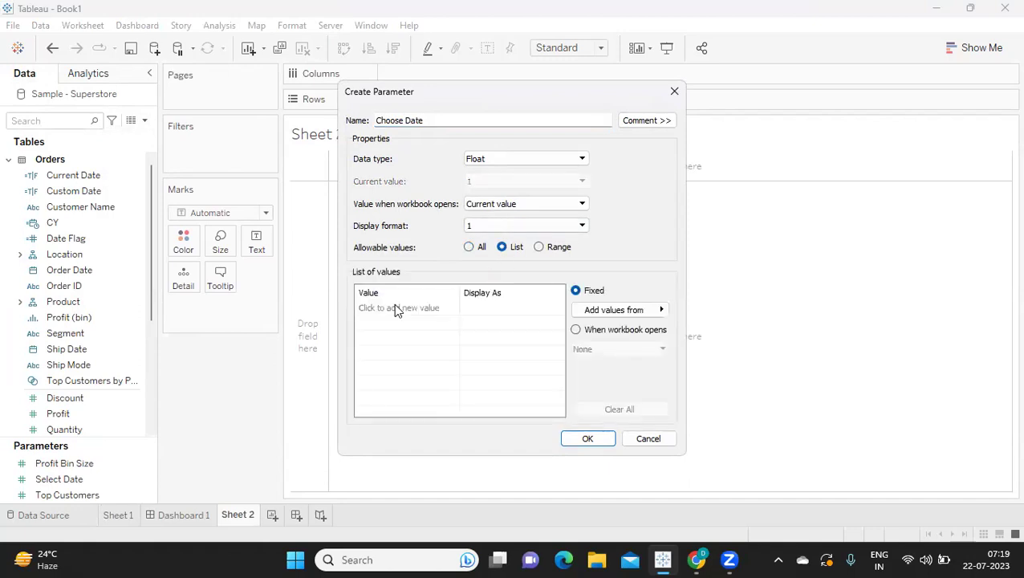
pyautogui.click(489, 158)
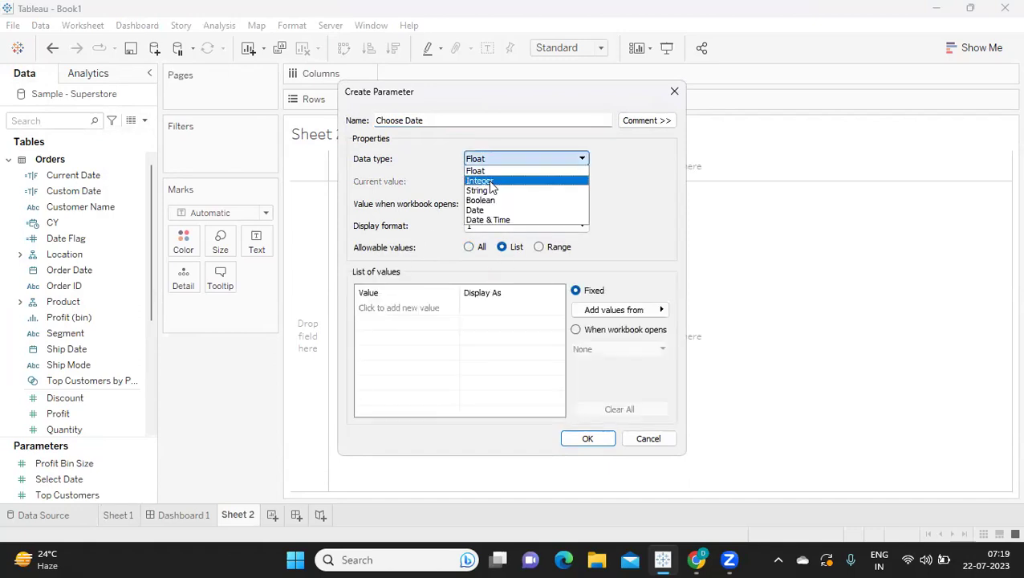
pyautogui.click(481, 179)
# Add list values 1 as 'Current Date' and 2 as 'Custom Date', then save the parameter.
pyautogui.click(379, 312)
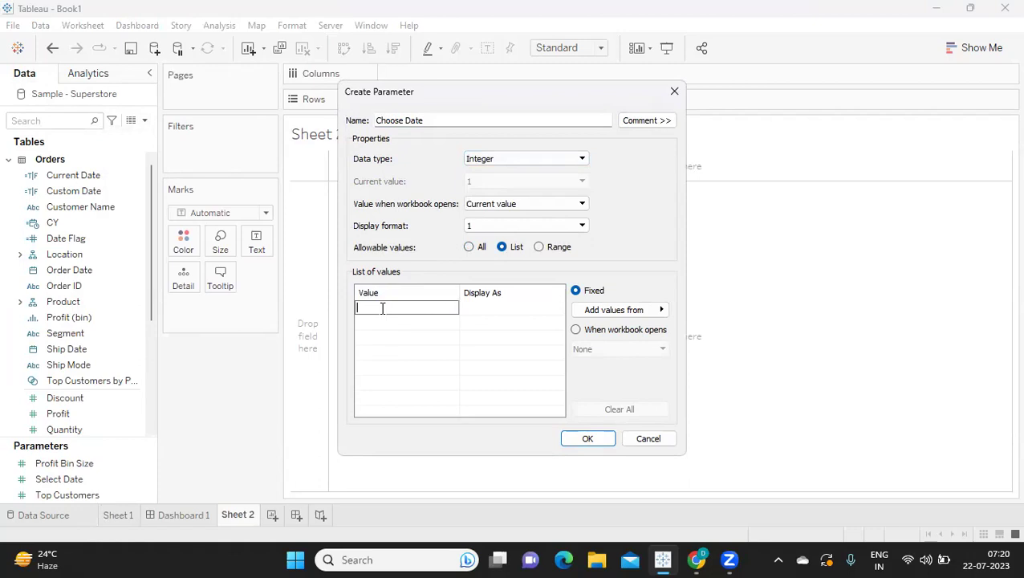
pyautogui.write('1')
pyautogui.press('Return')
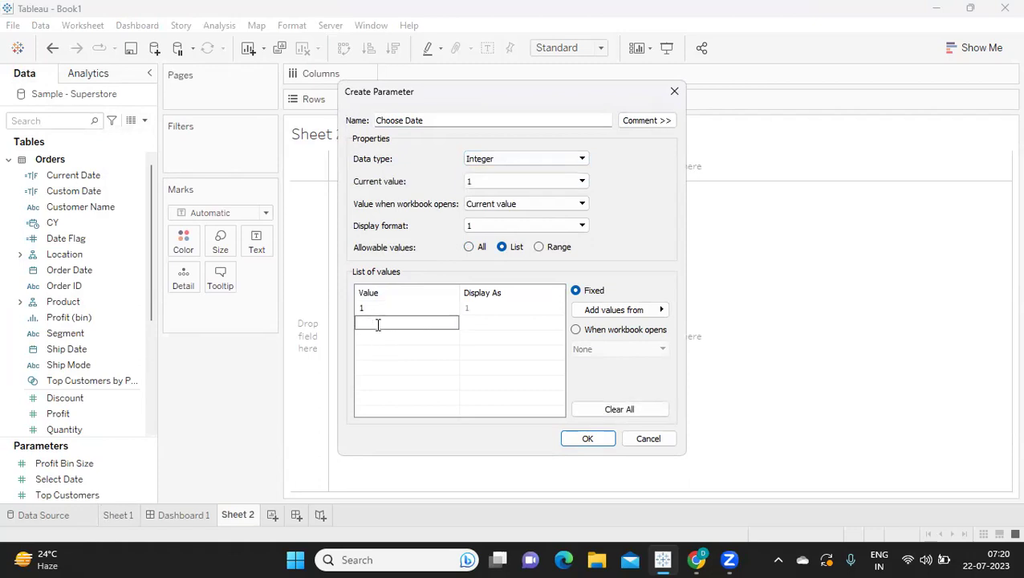
pyautogui.write('2')
pyautogui.click(481, 311)
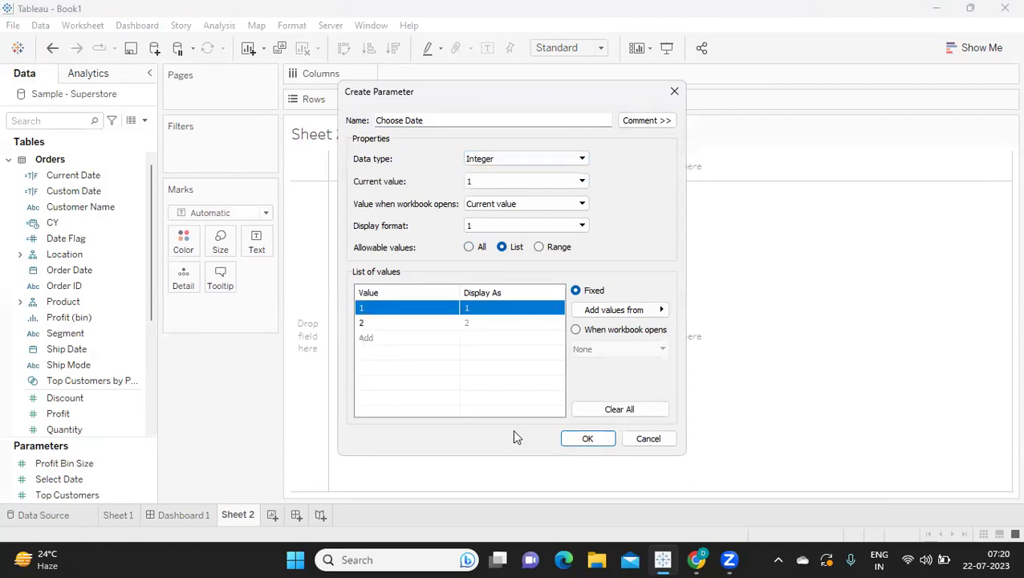
pyautogui.click(474, 311)
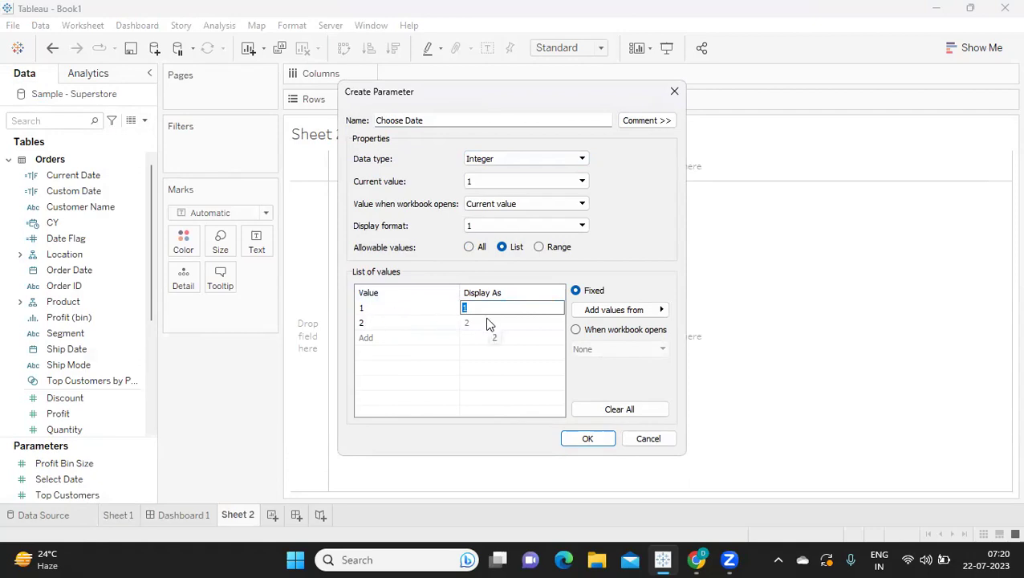
pyautogui.write('Current Date')
pyautogui.hotkey('shift', 'Tab')
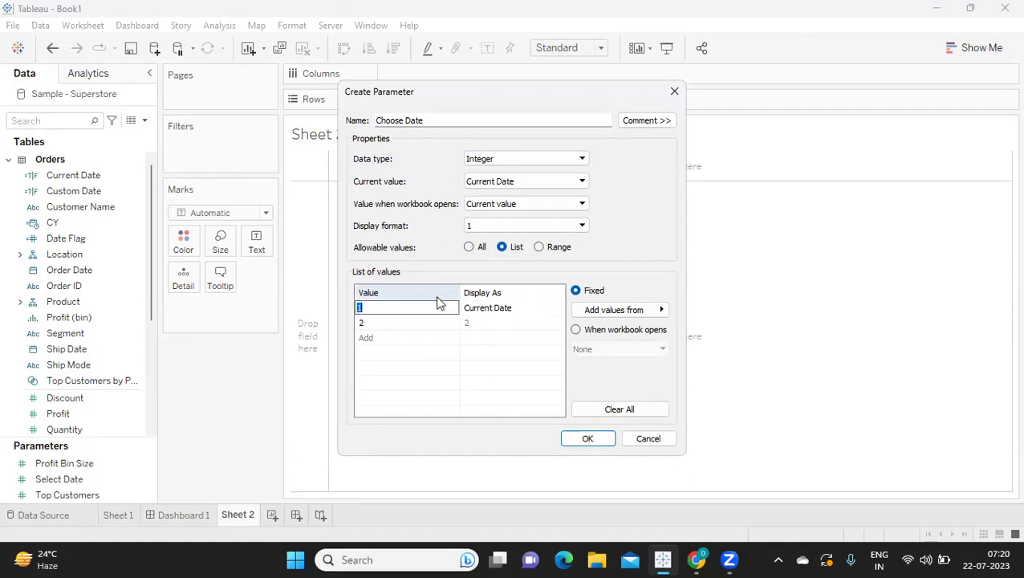
pyautogui.click(466, 322)
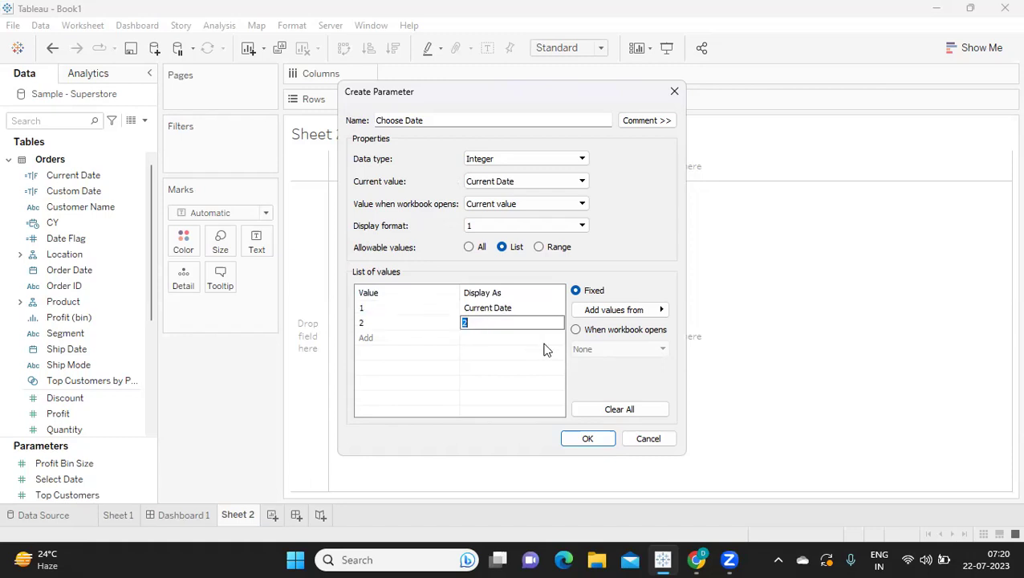
pyautogui.write('Custom Date')
pyautogui.click(587, 440)
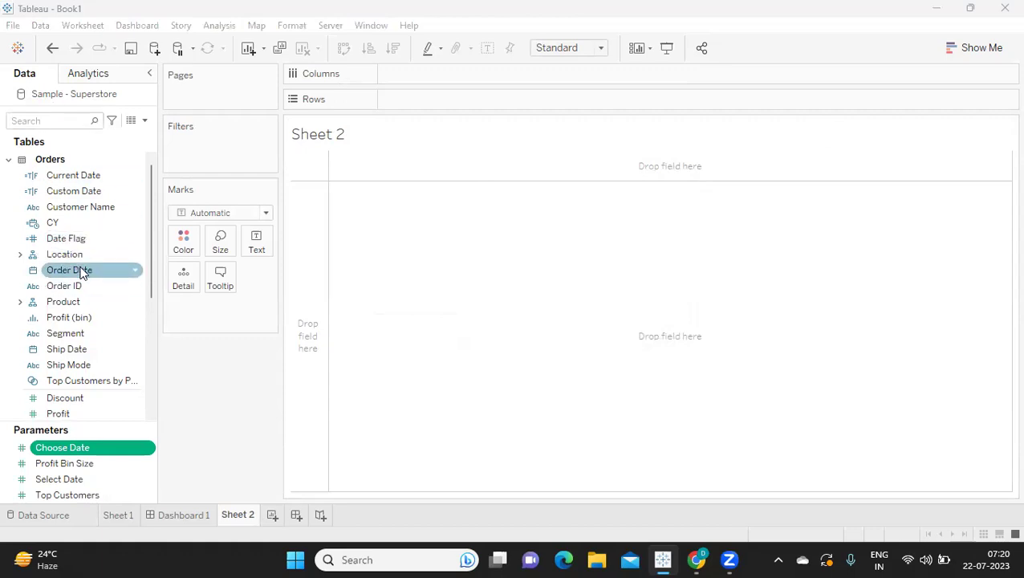
# Put YEAR(Order Date) on Columns, then remove it so Sheet 2 is empty.
pyautogui.moveTo(81, 276); pyautogui.dragTo(438, 76)
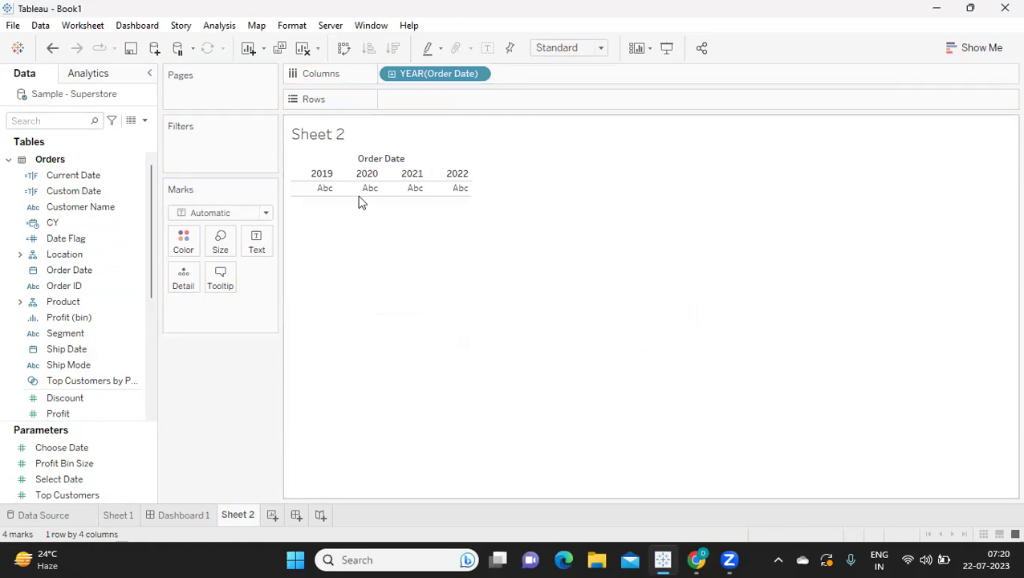
pyautogui.moveTo(318, 180)
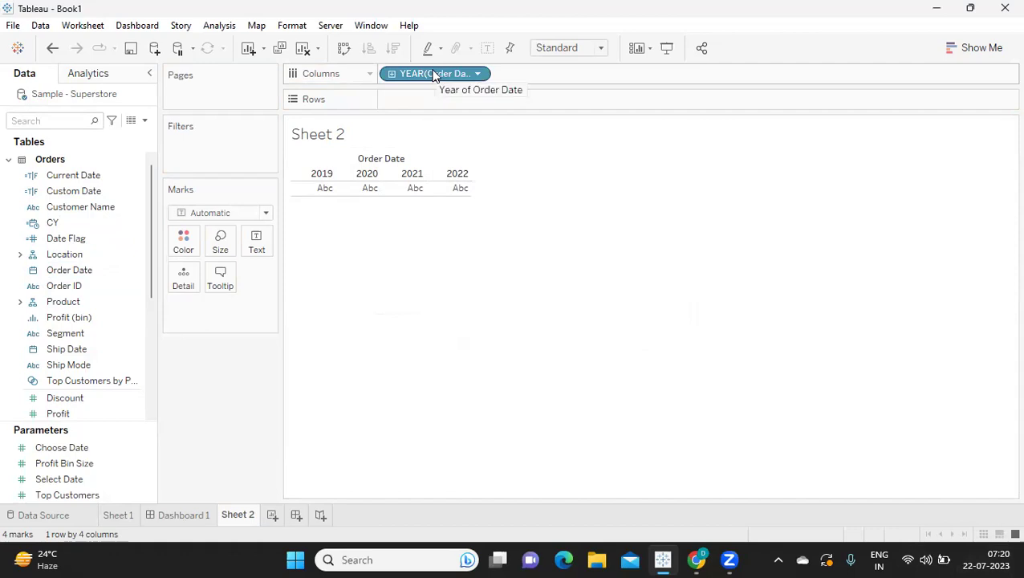
pyautogui.moveTo(433, 74); pyautogui.dragTo(583, 241)
# Review the CY formula DATEADD('year',2,[Order Date]) and close it unchanged.
pyautogui.click(132, 224)
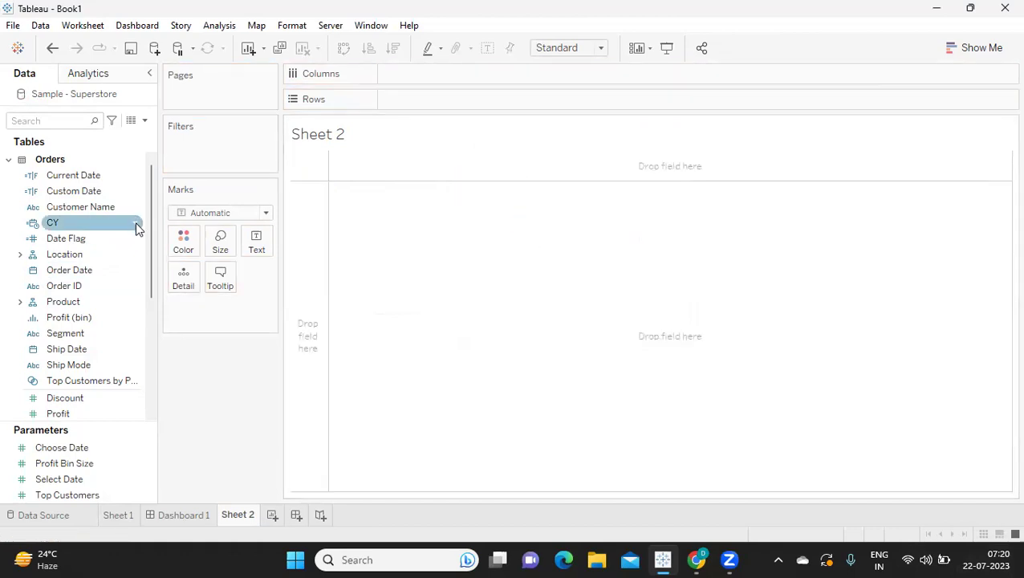
pyautogui.click(136, 224)
pyautogui.click(181, 299)
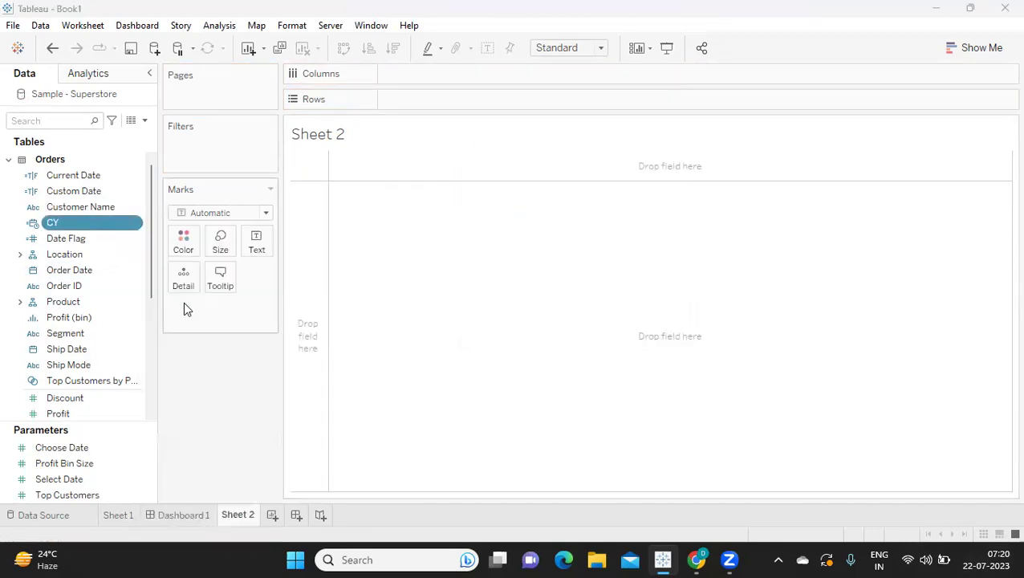
pyautogui.moveTo(711, 232); pyautogui.dragTo(479, 230)
pyautogui.click(575, 262)
pyautogui.click(578, 238)
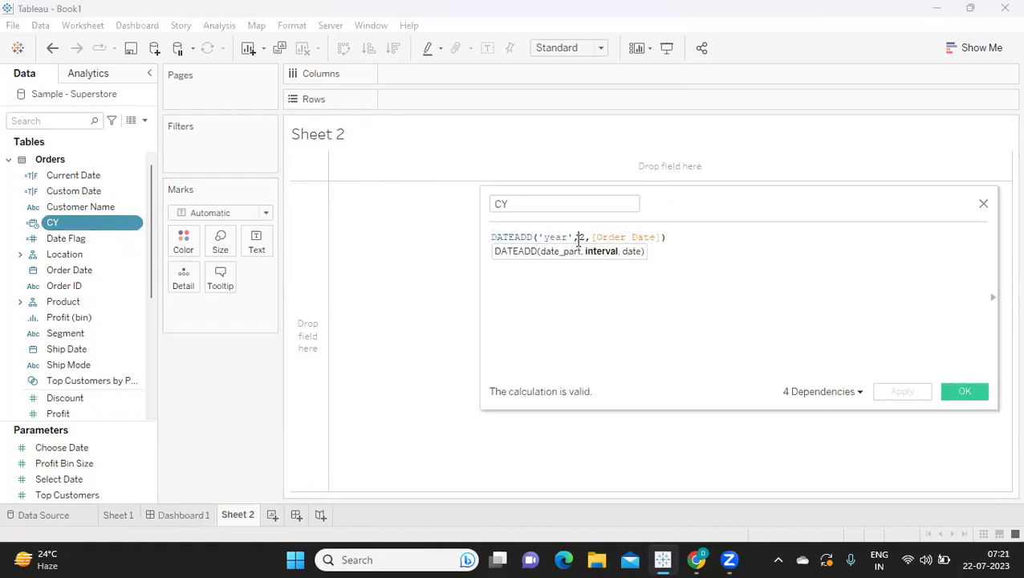
pyautogui.click(963, 392)
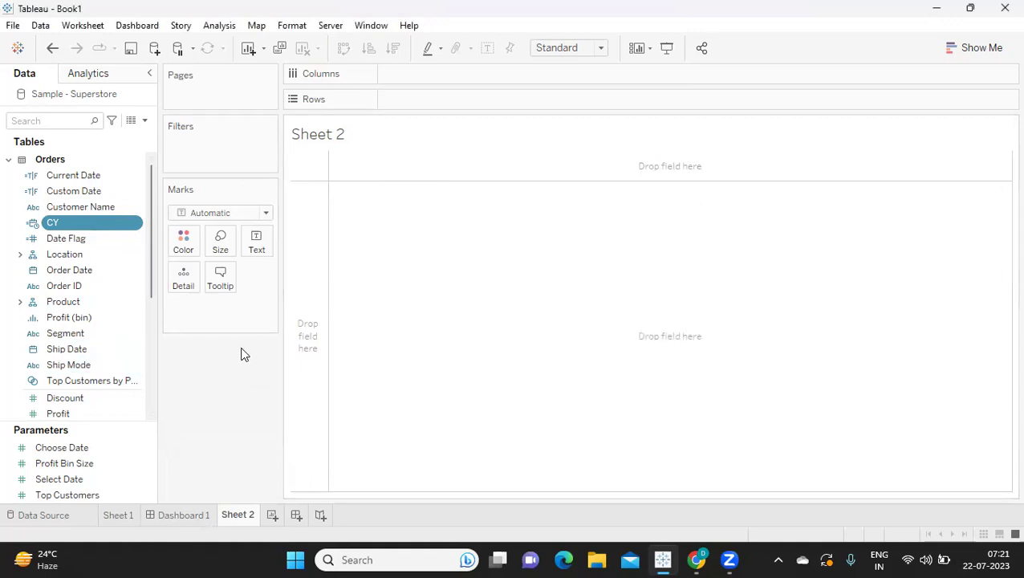
# Drag CY onto Rows to list the years 2021 through 2024.
pyautogui.moveTo(53, 230); pyautogui.dragTo(465, 102)
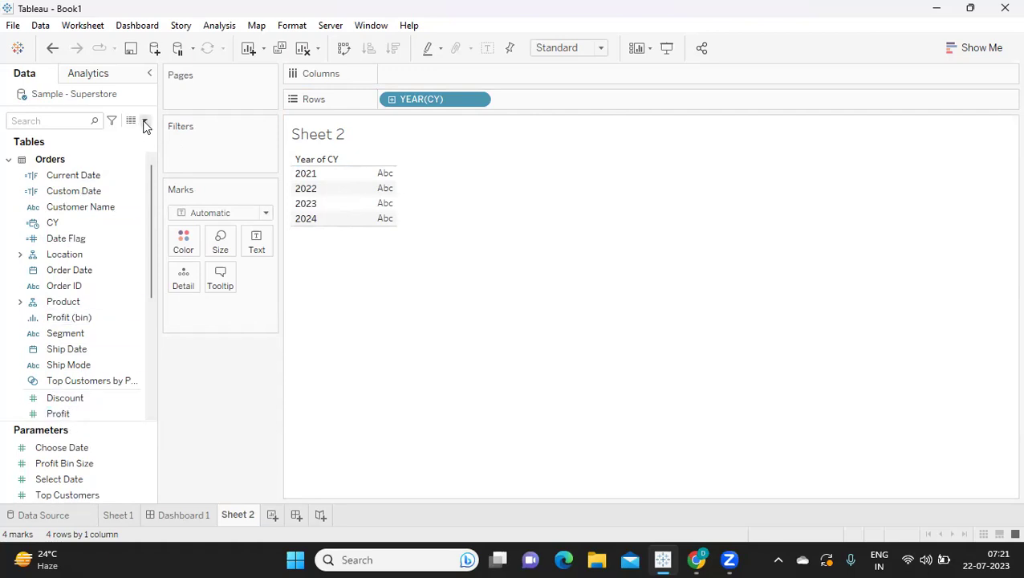
pyautogui.click(137, 176)
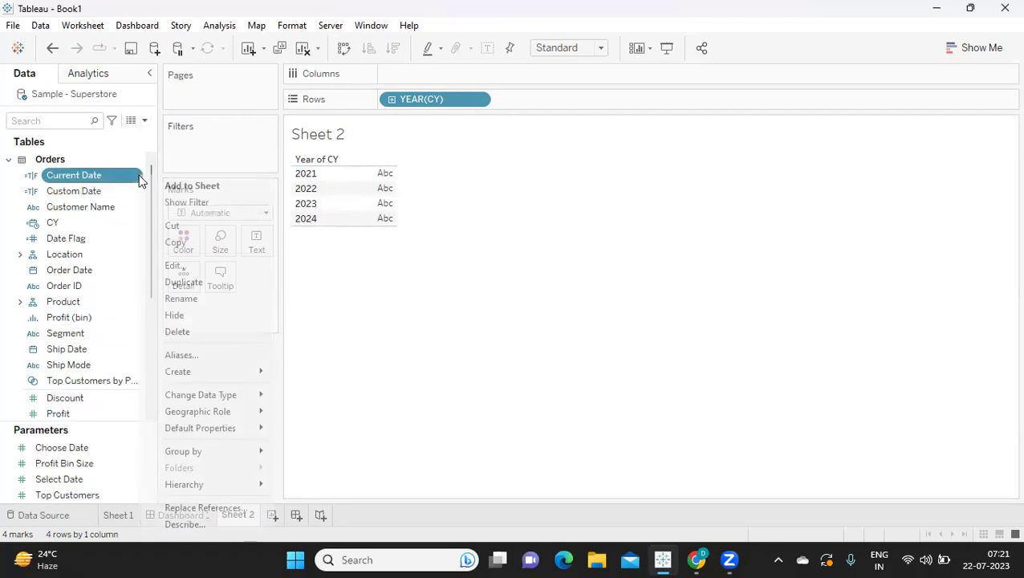
pyautogui.click(176, 266)
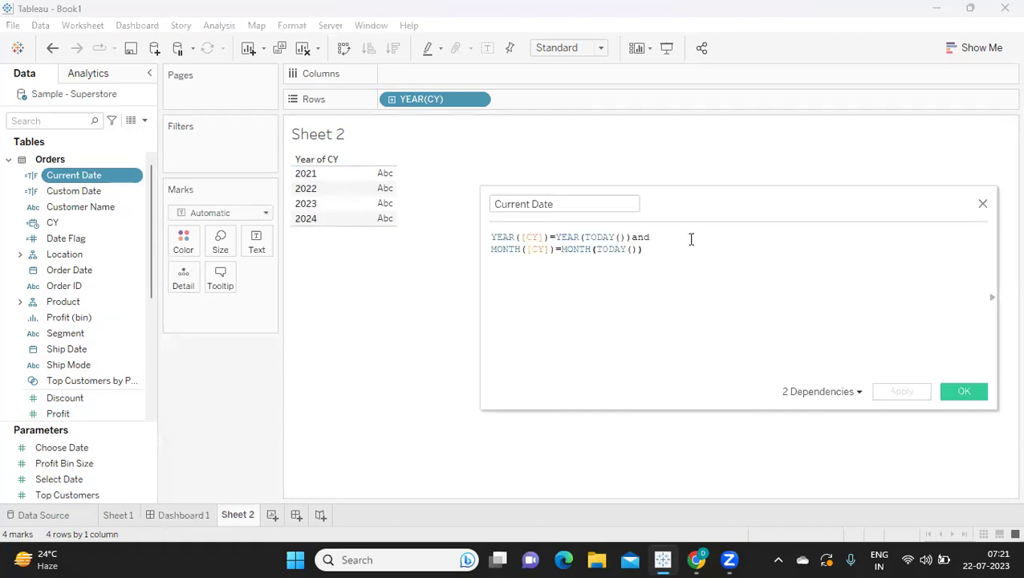
pyautogui.moveTo(482, 277); pyautogui.dragTo(191, 277)
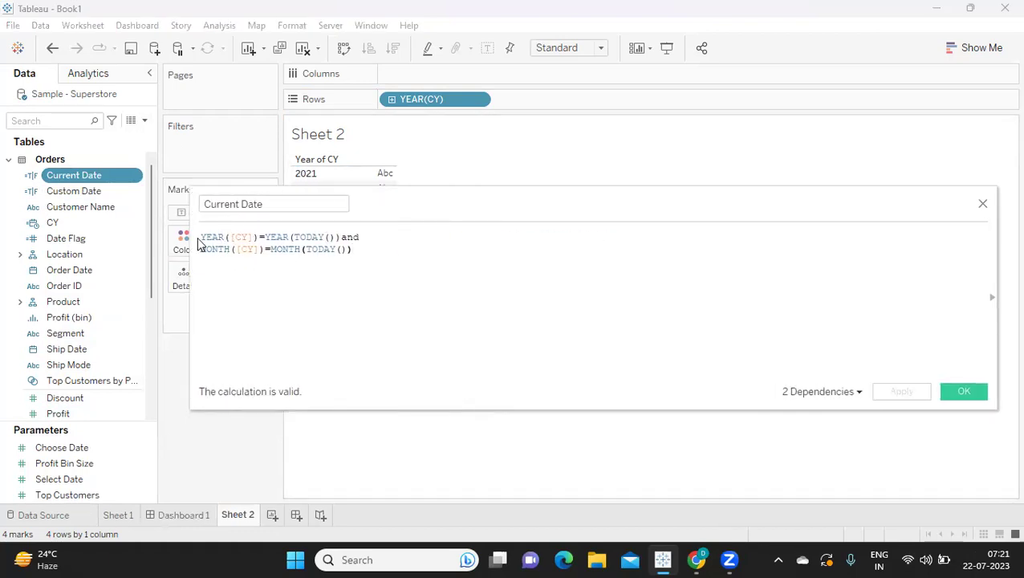
pyautogui.doubleClick(243, 237)
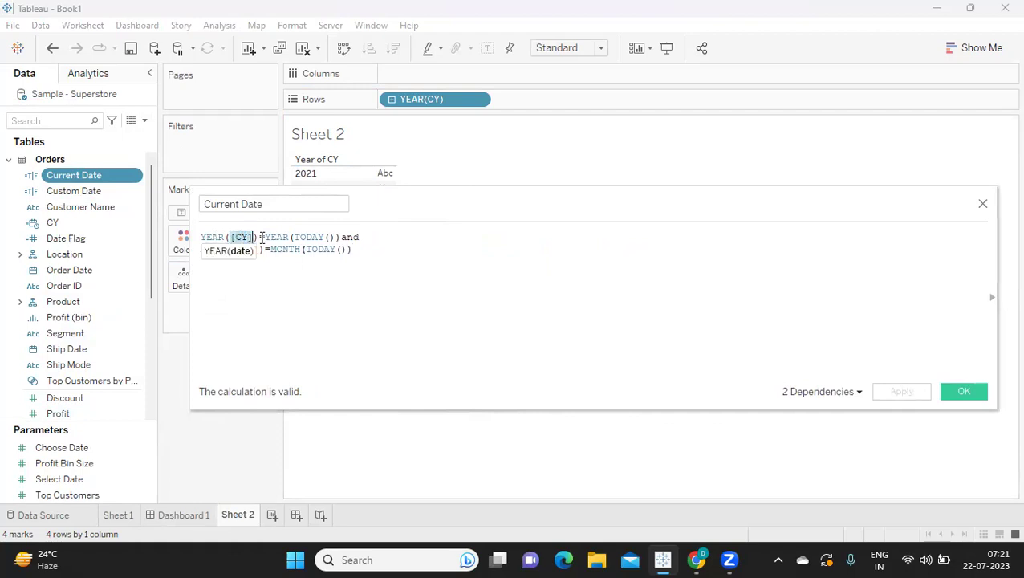
pyautogui.moveTo(265, 237); pyautogui.dragTo(334, 237)
pyautogui.click(327, 286)
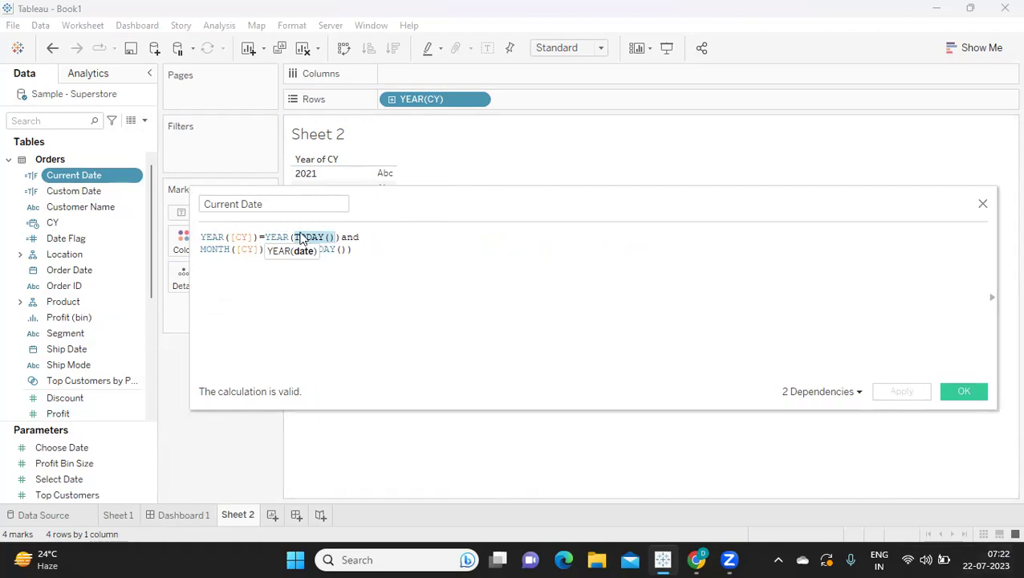
pyautogui.doubleClick(313, 237)
pyautogui.click(201, 236)
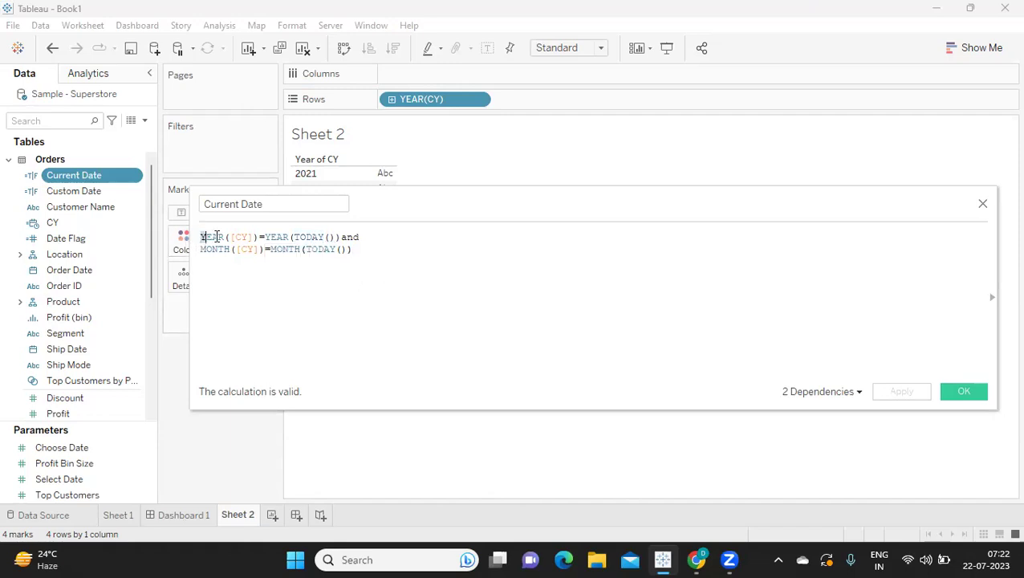
pyautogui.moveTo(215, 236); pyautogui.dragTo(322, 235)
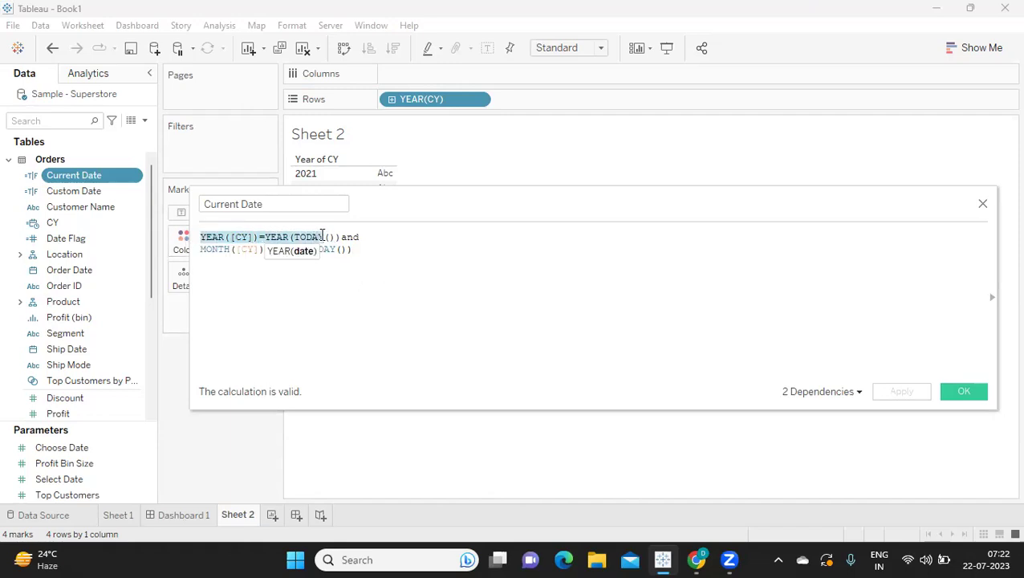
pyautogui.click(442, 232)
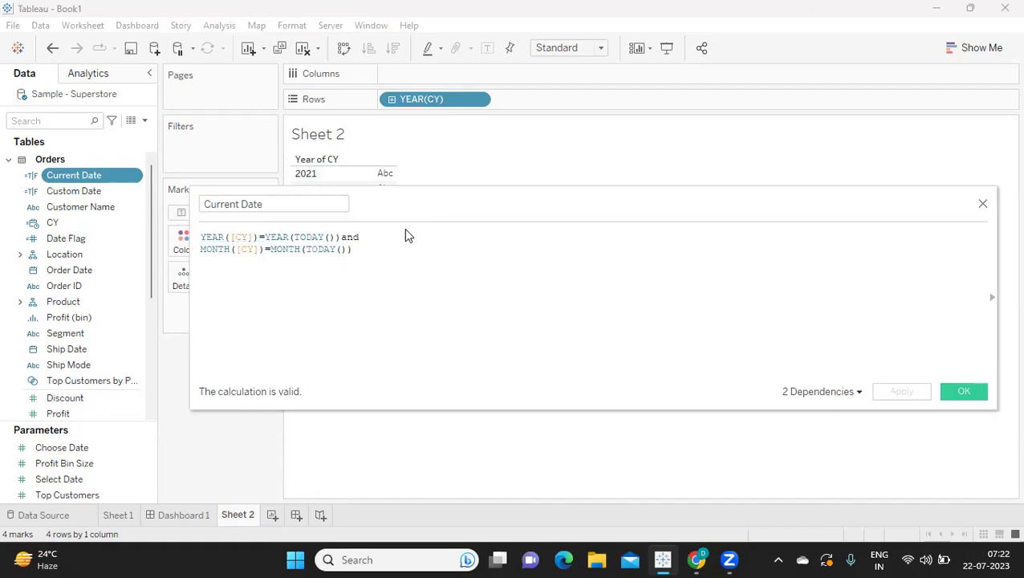
pyautogui.write('//2023')
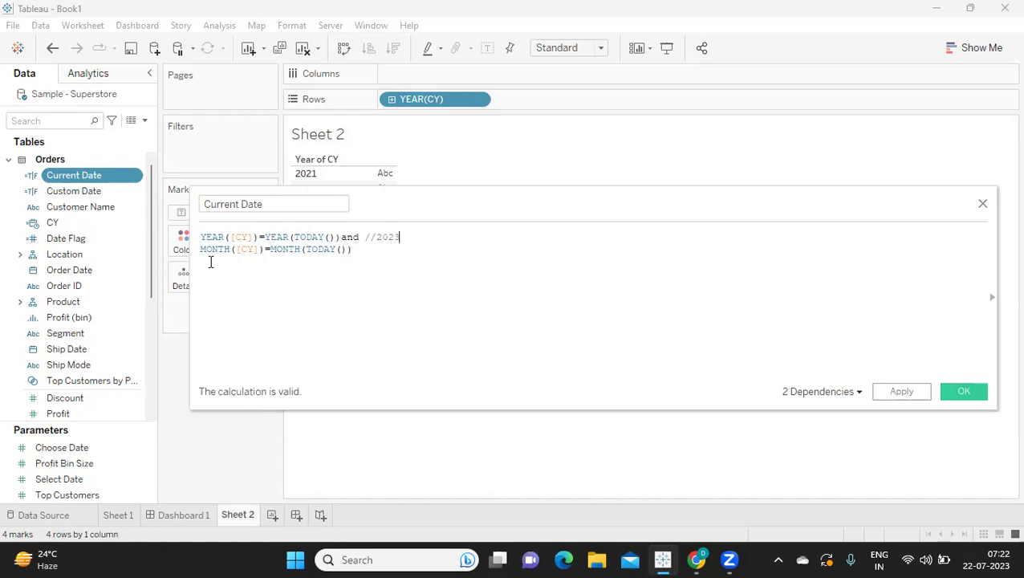
pyautogui.doubleClick(245, 248)
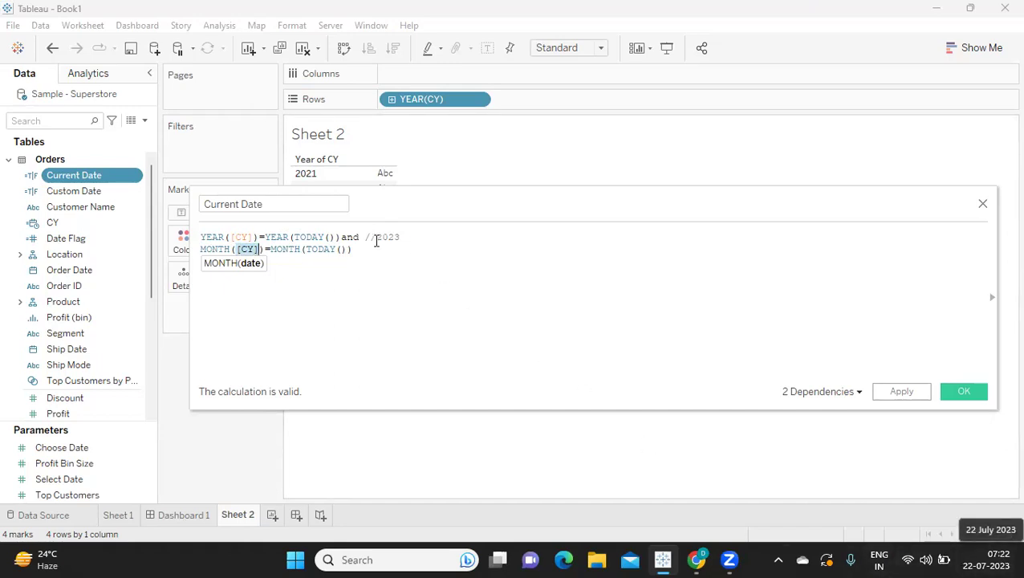
pyautogui.click(398, 250)
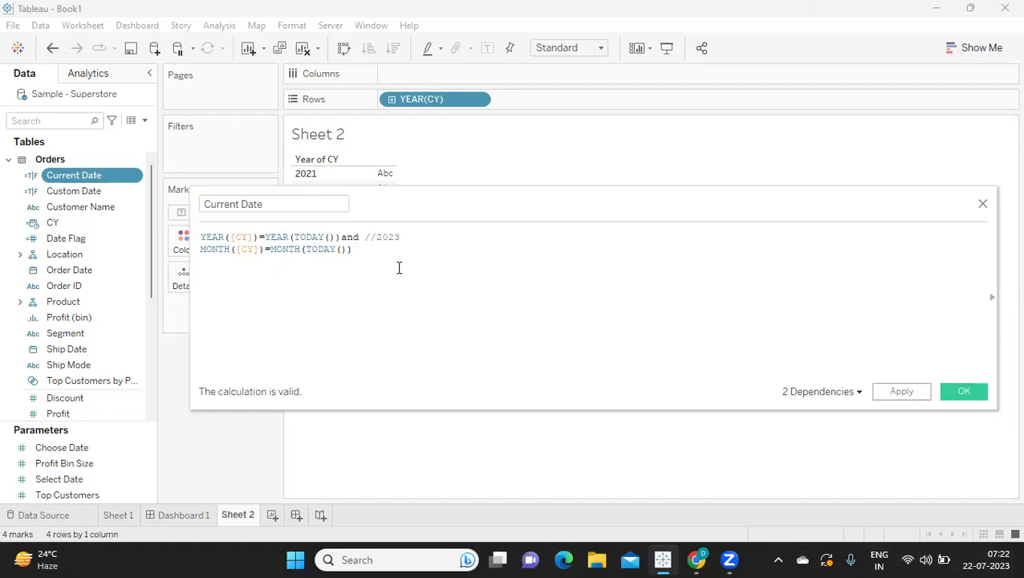
pyautogui.write('JU')
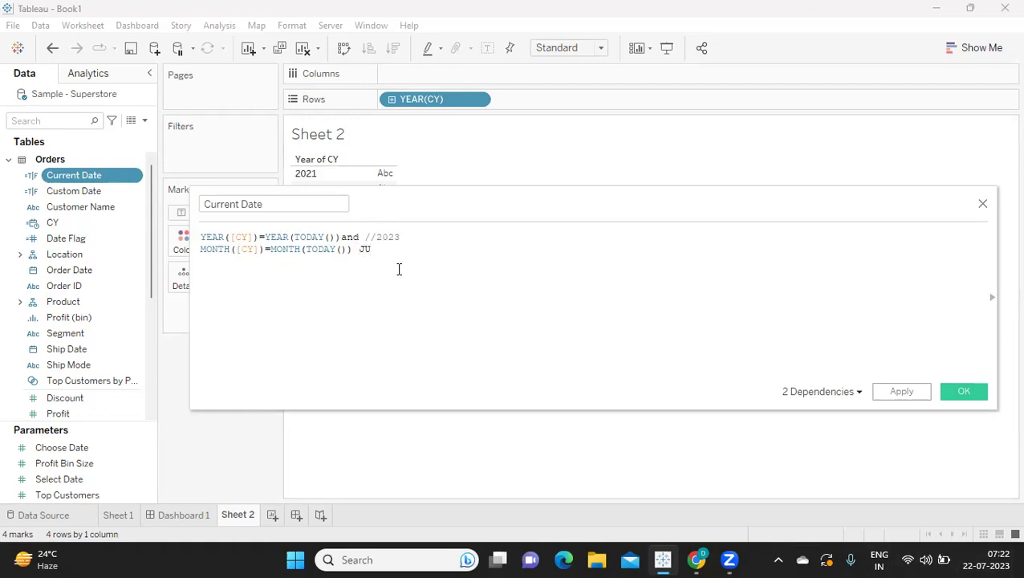
pyautogui.press('BackSpace')
pyautogui.press('BackSpace')
pyautogui.write('//JUL')
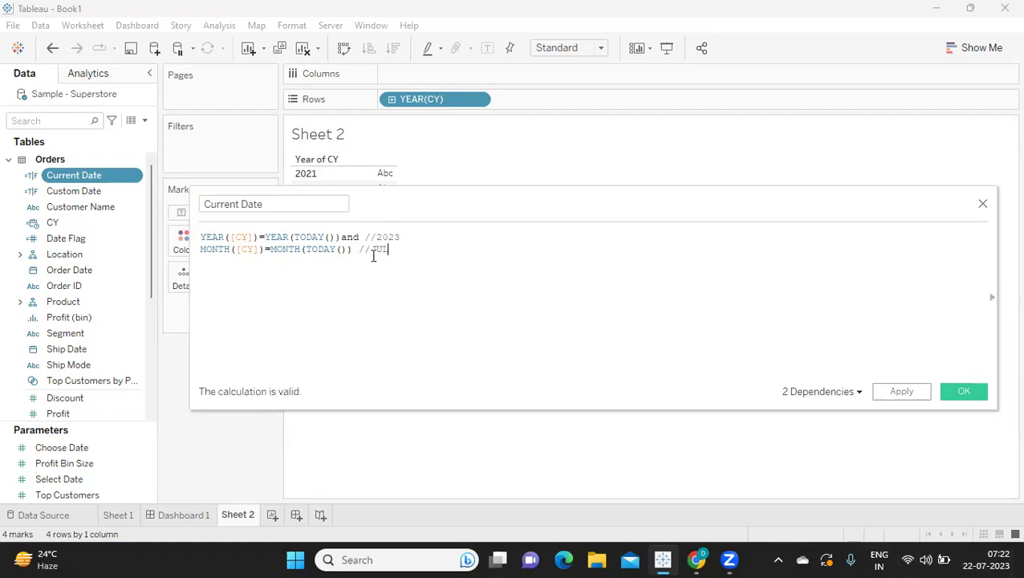
pyautogui.moveTo(402, 249); pyautogui.dragTo(375, 251)
pyautogui.click(384, 245)
pyautogui.click(398, 252)
pyautogui.press('BackSpace')
pyautogui.press('BackSpace')
pyautogui.press('BackSpace')
pyautogui.press('BackSpace')
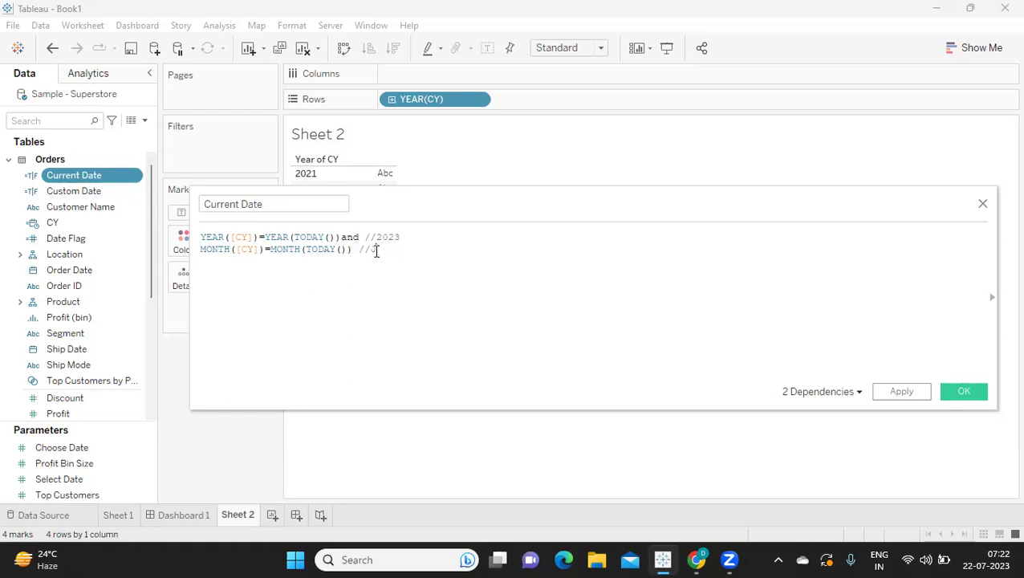
pyautogui.moveTo(417, 237); pyautogui.dragTo(340, 238)
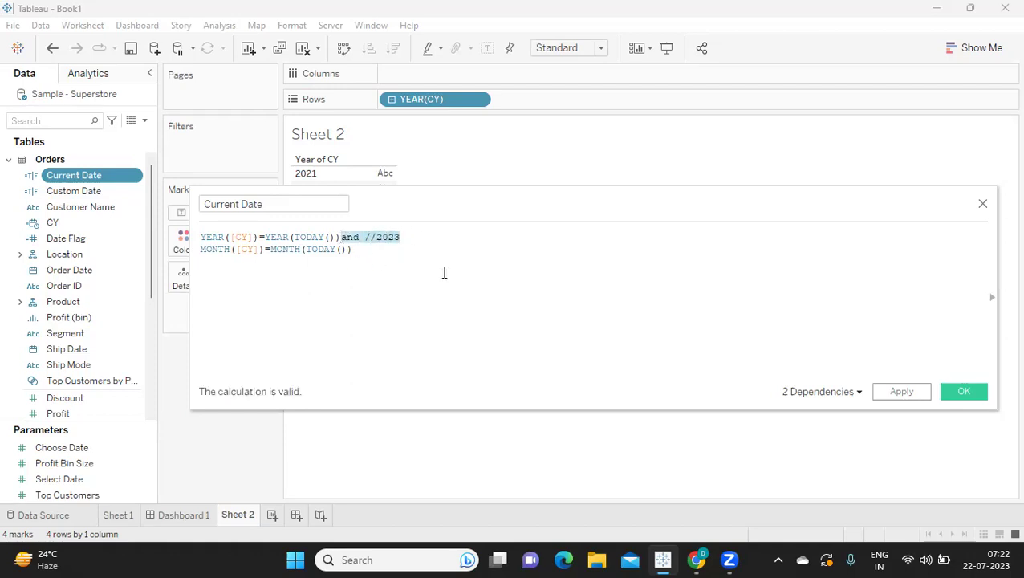
pyautogui.click(402, 255)
pyautogui.moveTo(366, 238); pyautogui.dragTo(425, 242)
pyautogui.press('BackSpace')
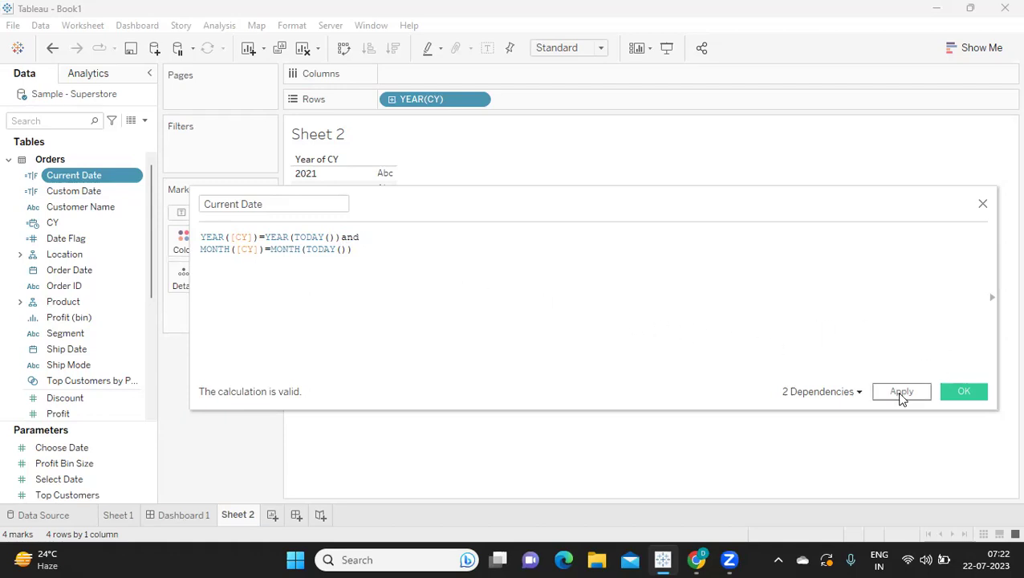
# Close the Current Date calculation and open the Custom Date calculation.
pyautogui.click(966, 393)
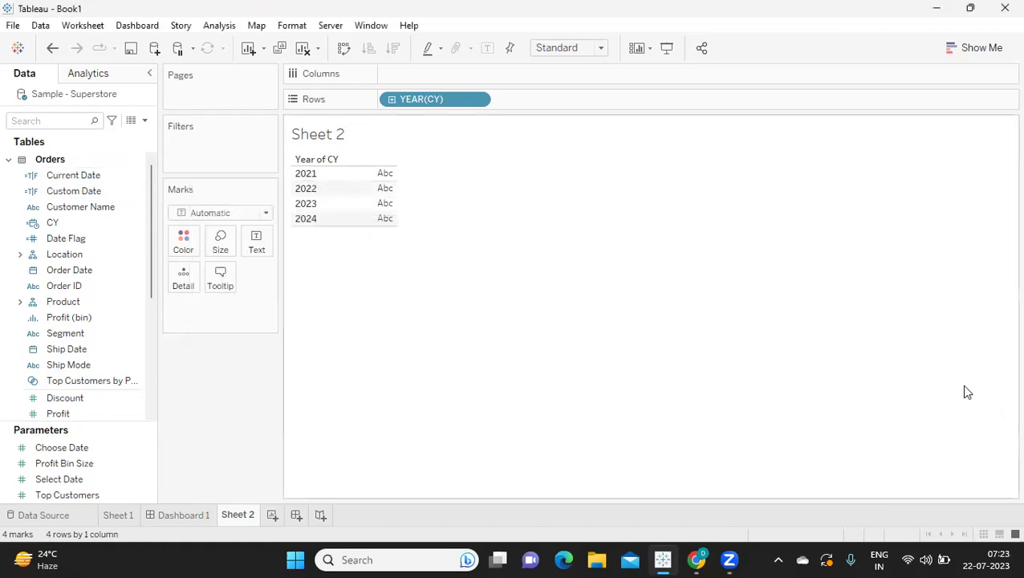
pyautogui.click(75, 194)
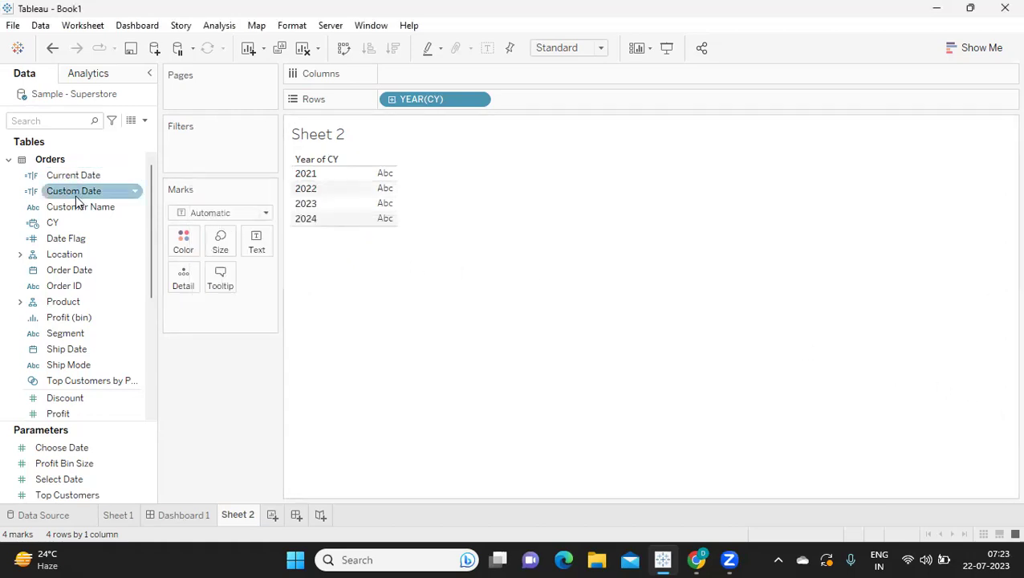
pyautogui.click(138, 193)
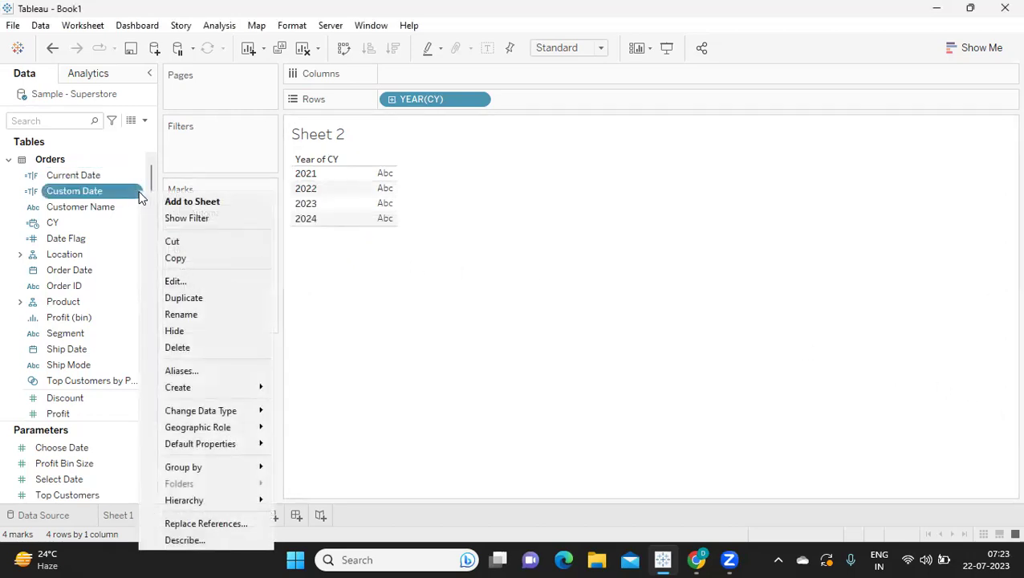
pyautogui.click(177, 282)
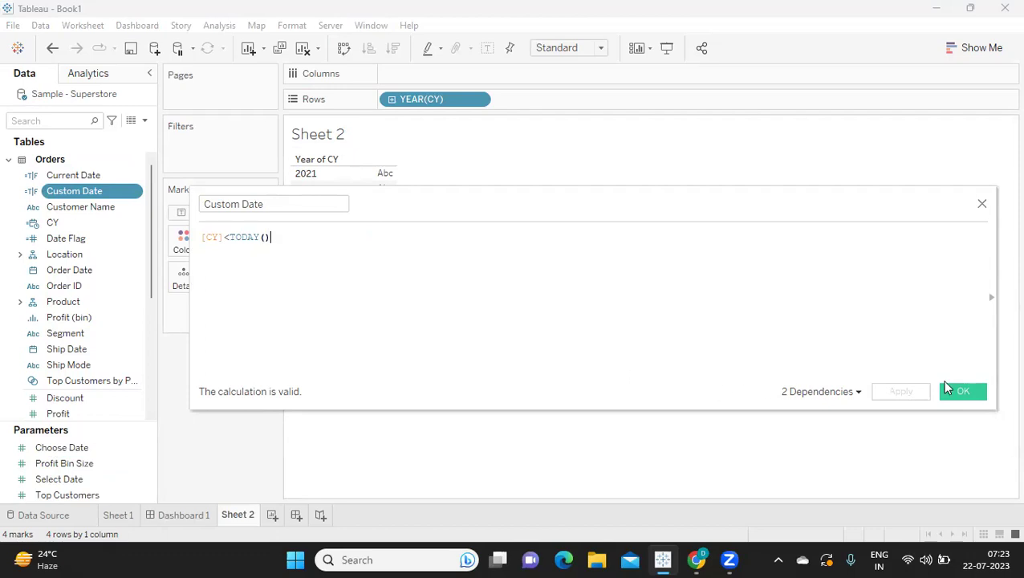
# Show the Choose Date parameter control on the sheet, left at Current Date.
pyautogui.rightClick(148, 447)
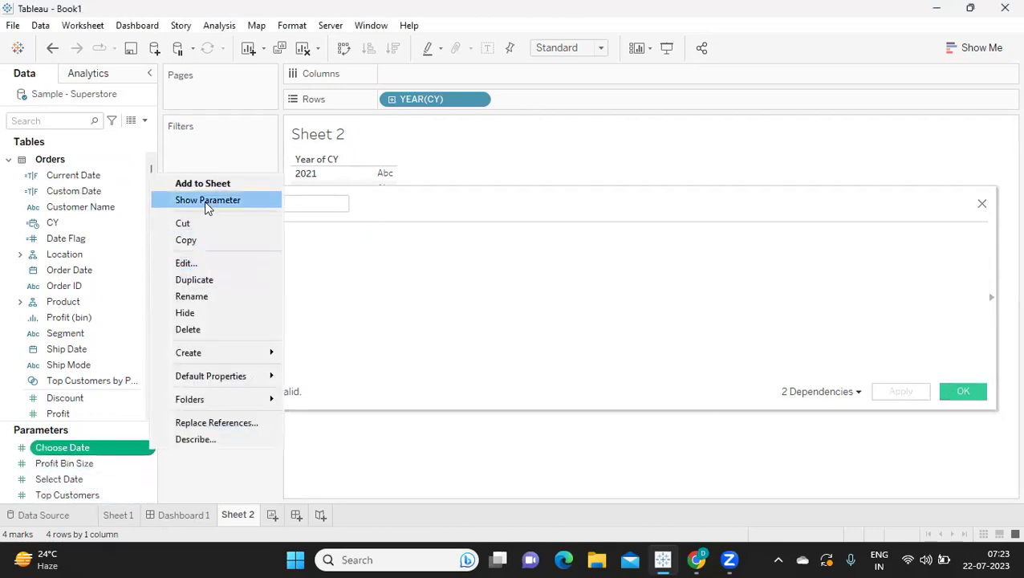
pyautogui.click(204, 200)
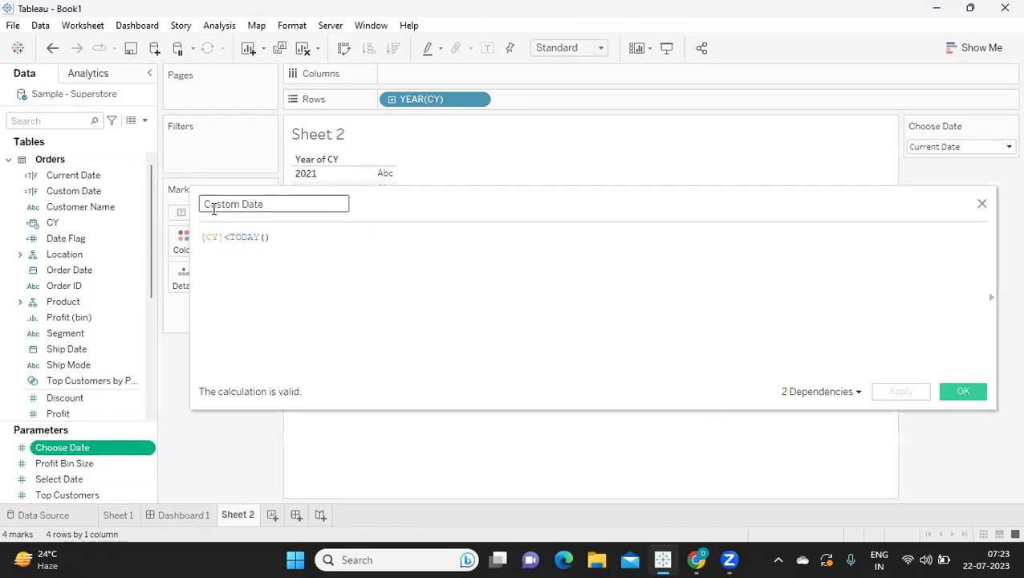
pyautogui.click(947, 151)
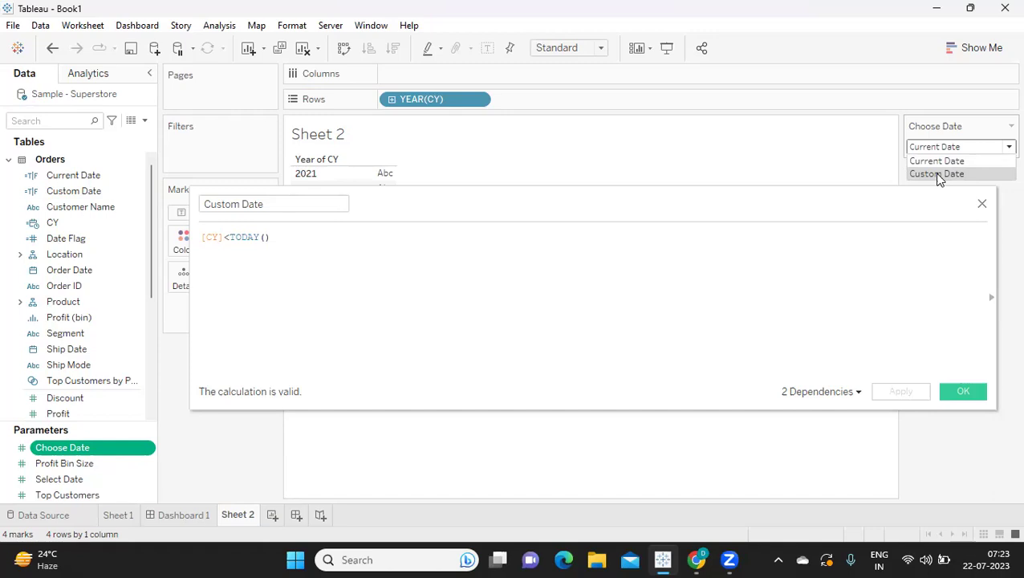
pyautogui.click(329, 228)
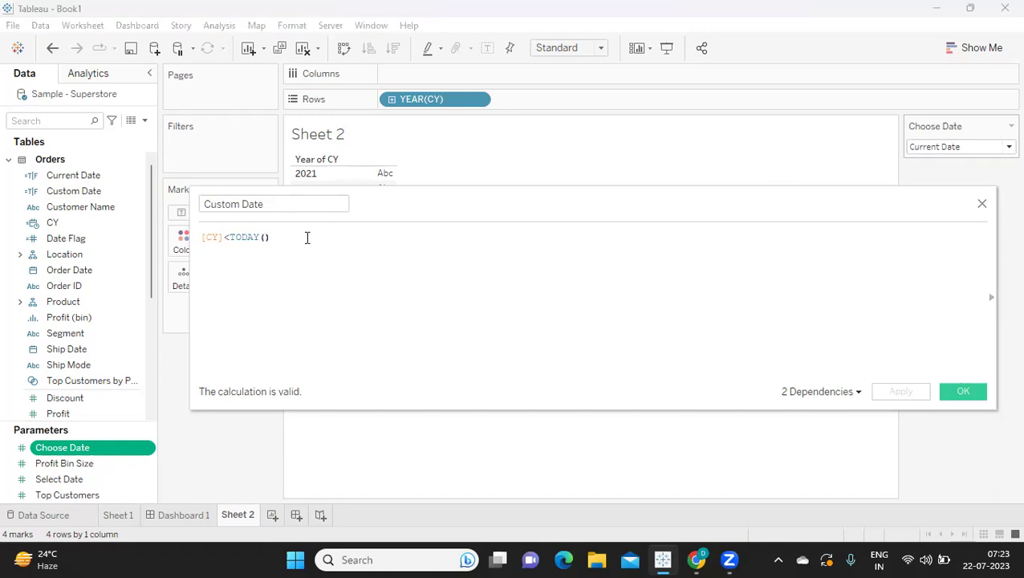
# Review the Custom Date formula [CY]<TODAY() and close it unchanged.
pyautogui.moveTo(304, 238); pyautogui.dragTo(204, 237)
pyautogui.click(227, 276)
pyautogui.moveTo(220, 237); pyautogui.dragTo(203, 237)
pyautogui.click(222, 236)
pyautogui.moveTo(222, 237); pyautogui.dragTo(186, 237)
pyautogui.click(283, 235)
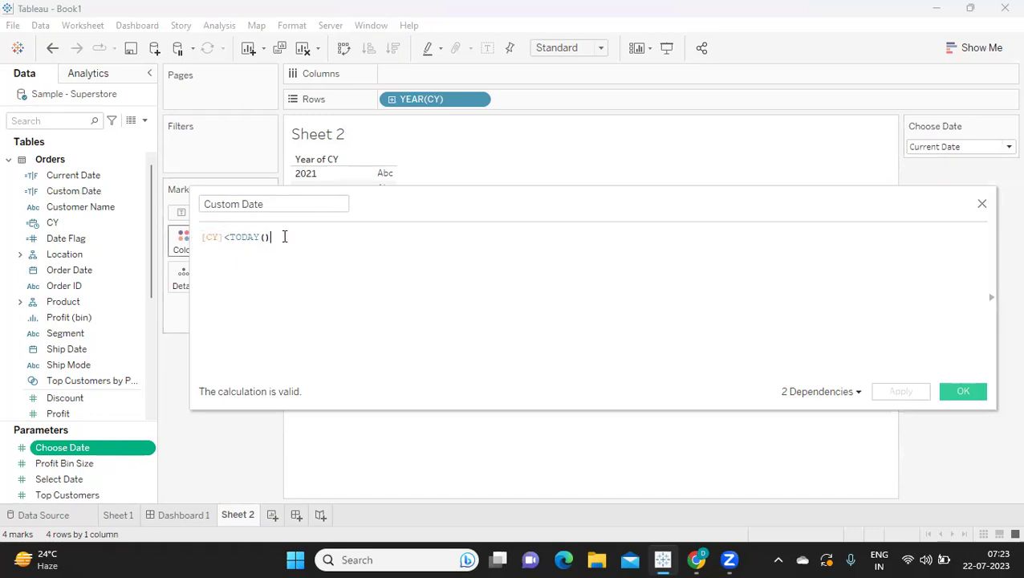
pyautogui.moveTo(284, 235); pyautogui.dragTo(230, 236)
pyautogui.click(969, 392)
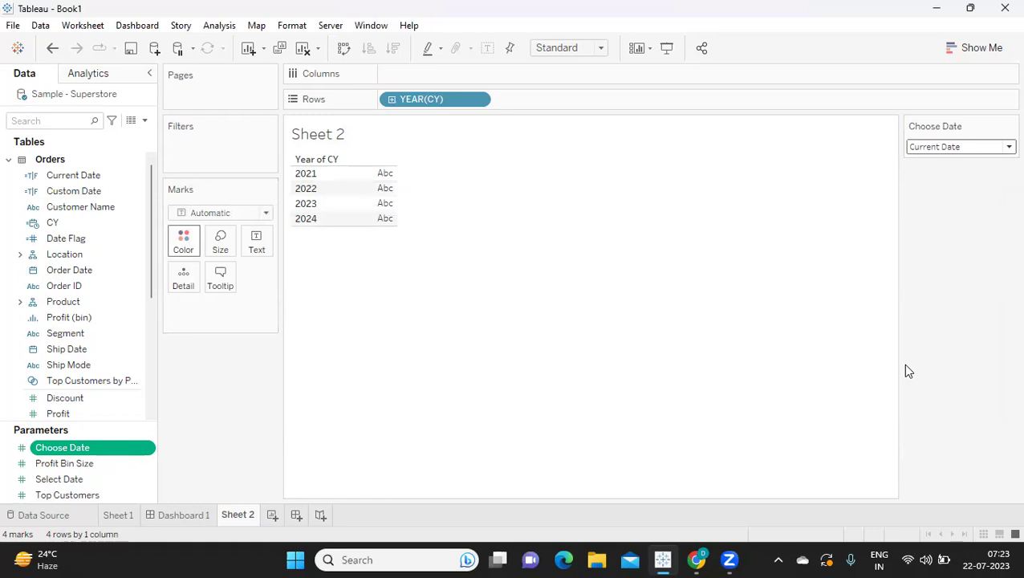
# Create a 'Date Filter Flag' calculation starting IF [Choose Date]=1 AND [Current Date]=TRUE.
pyautogui.click(144, 120)
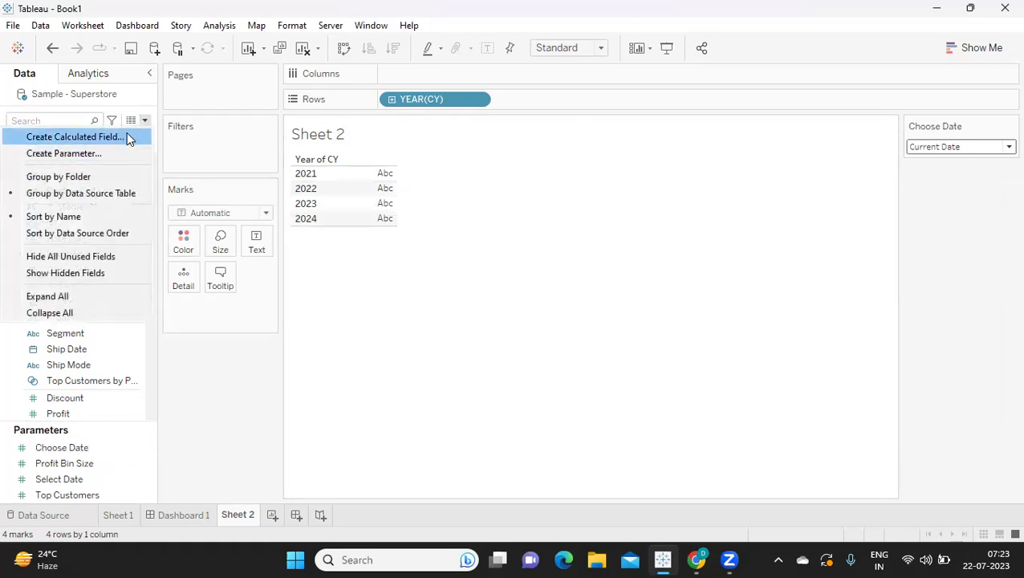
pyautogui.click(127, 137)
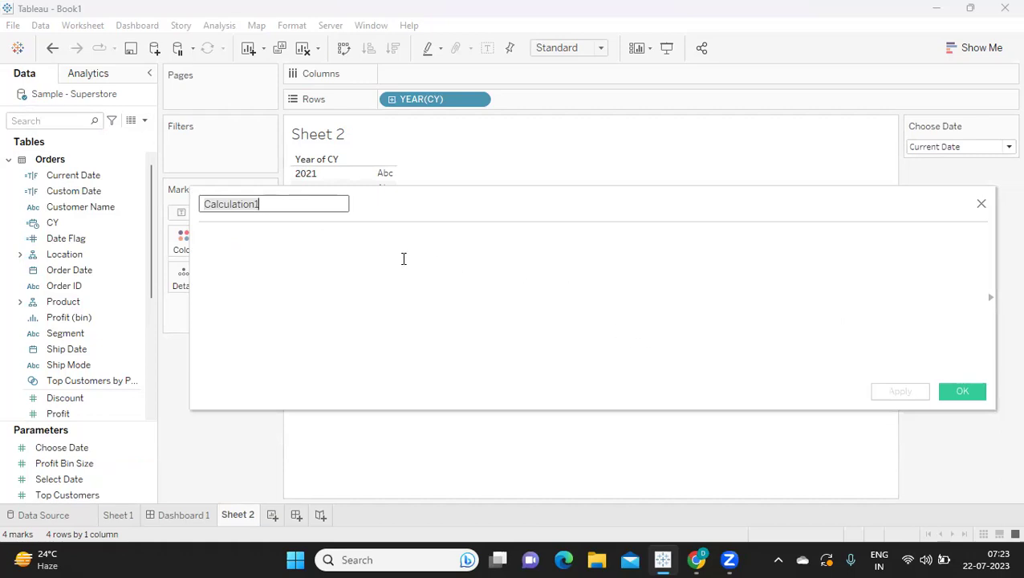
pyautogui.write('Date F')
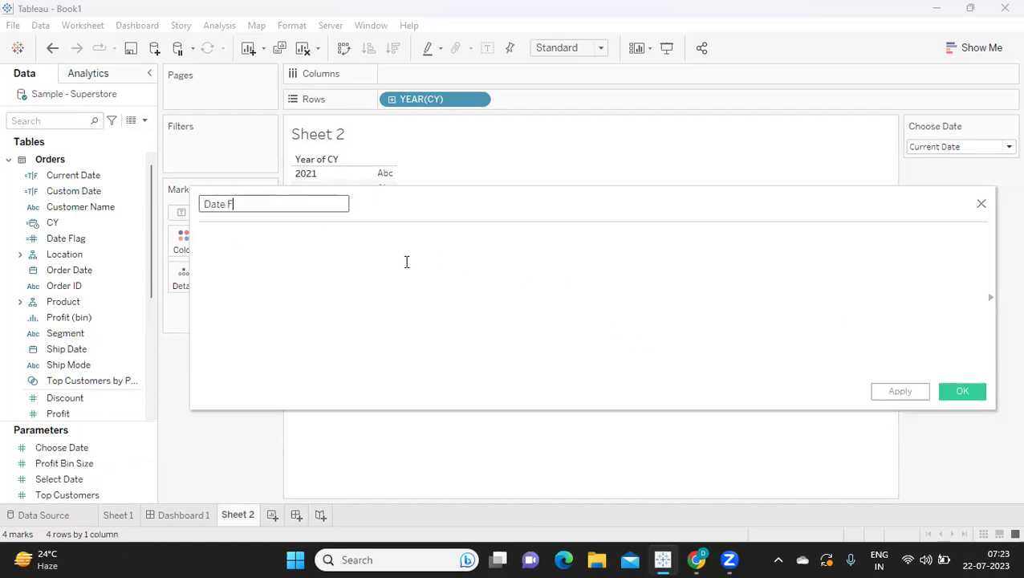
pyautogui.write('ilter Flag')
pyautogui.click(410, 279)
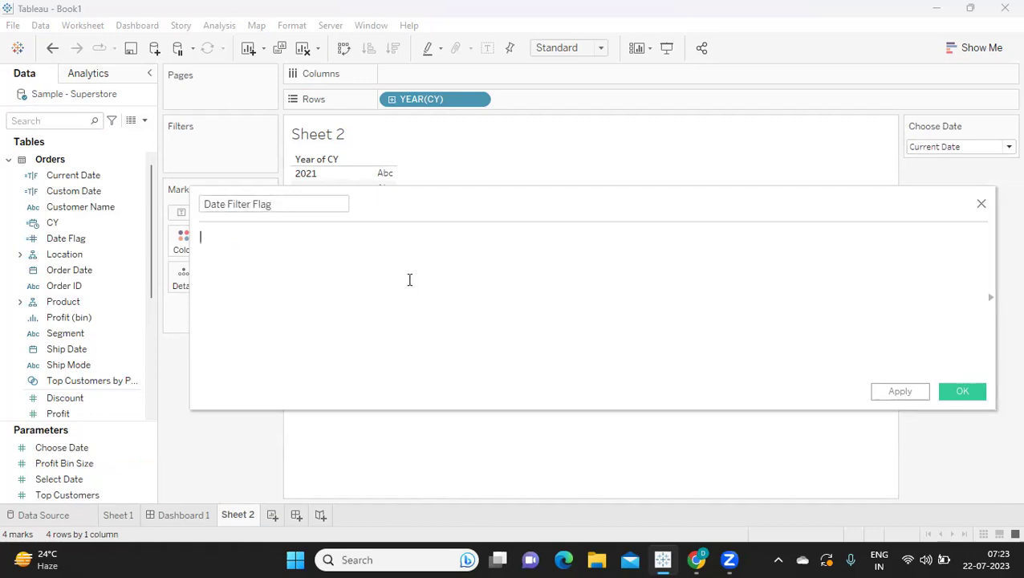
pyautogui.write('IF ')
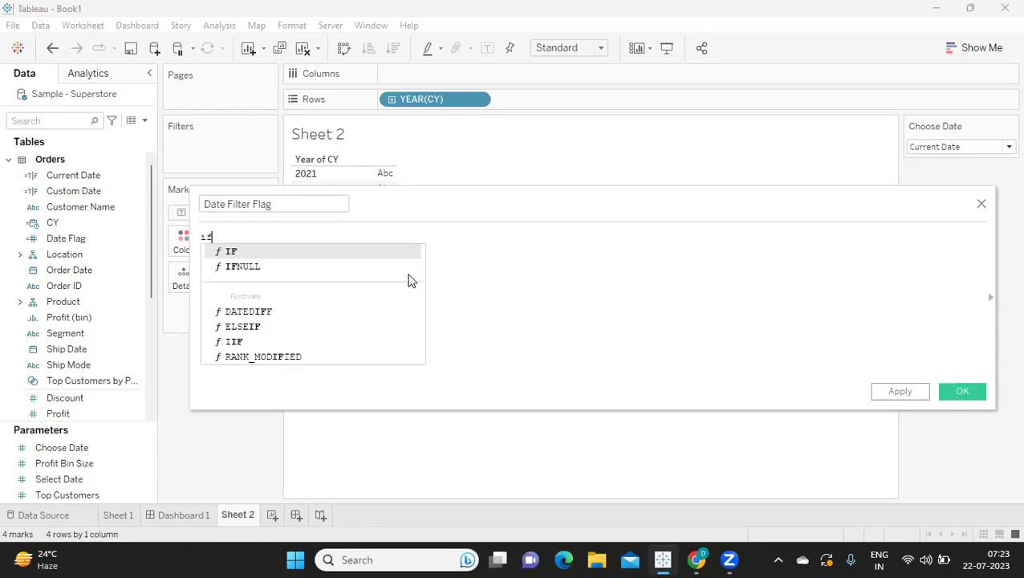
pyautogui.write('ch')
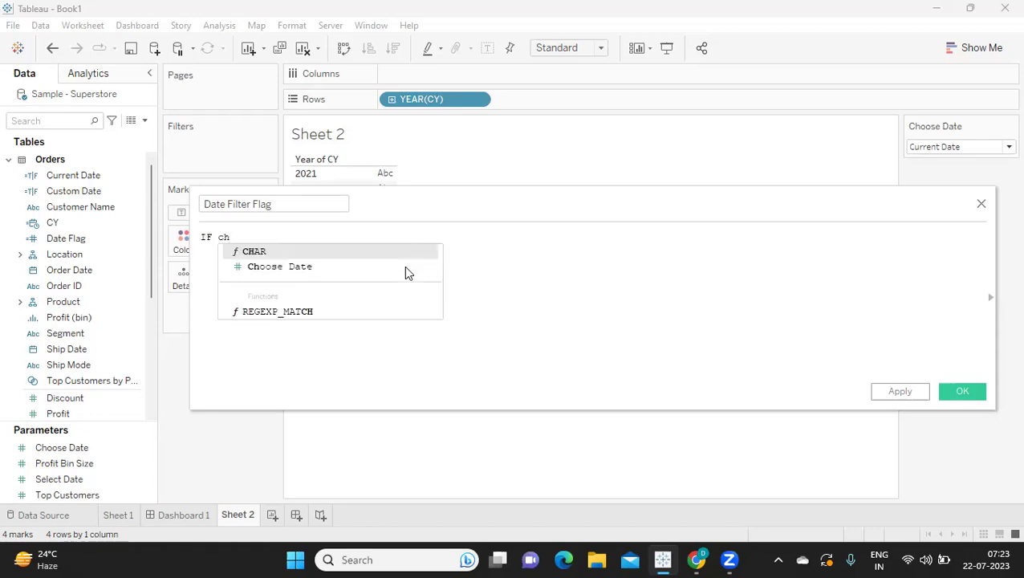
pyautogui.write('oo')
pyautogui.press('Return')
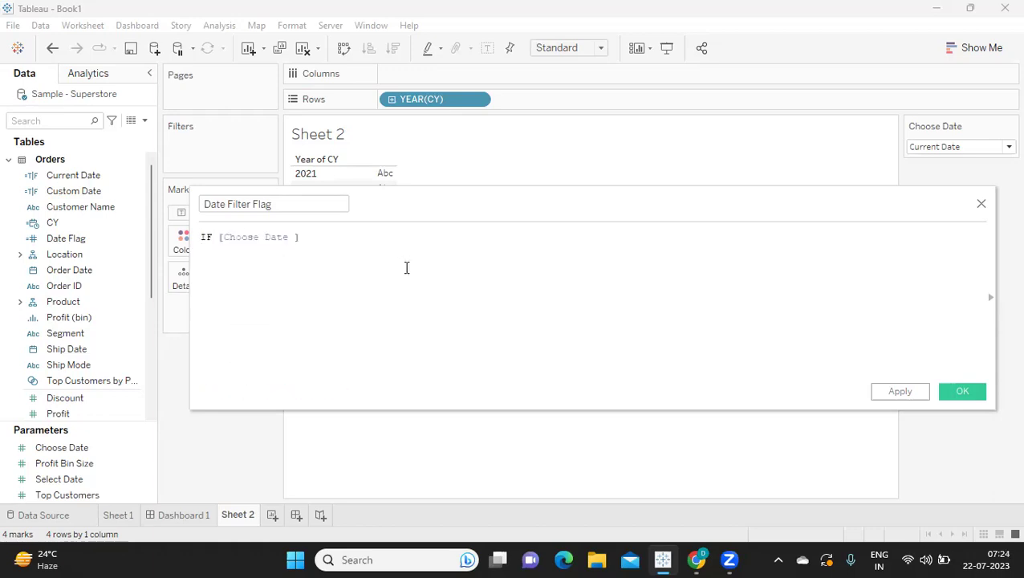
pyautogui.write('=1')
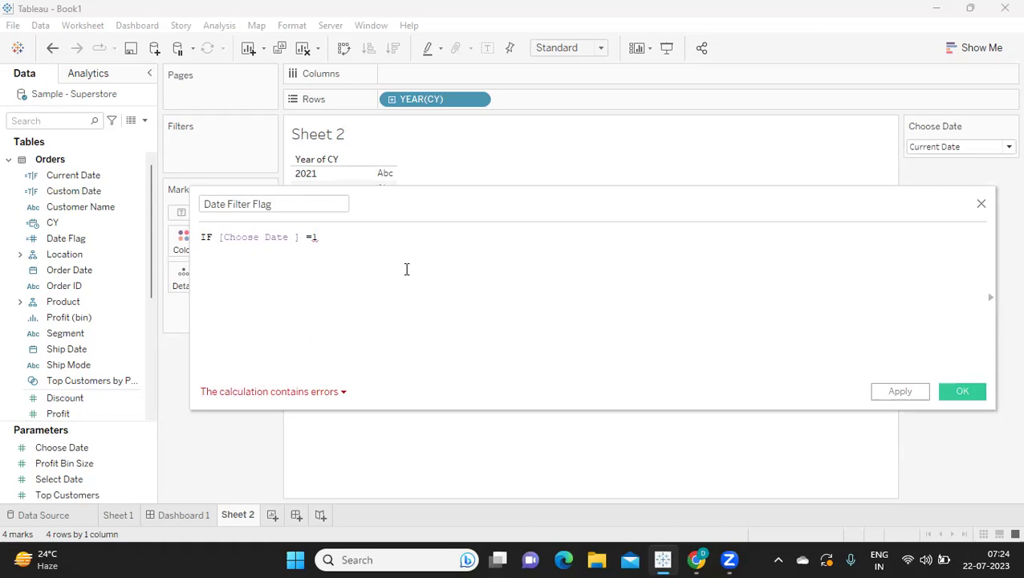
pyautogui.write('a')
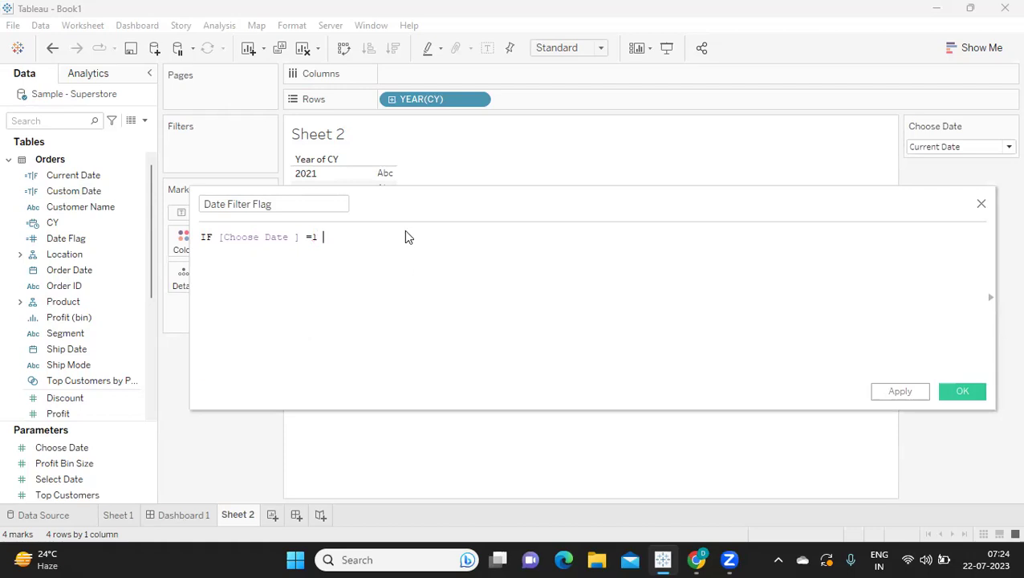
pyautogui.press('Escape')
pyautogui.write('nd cu')
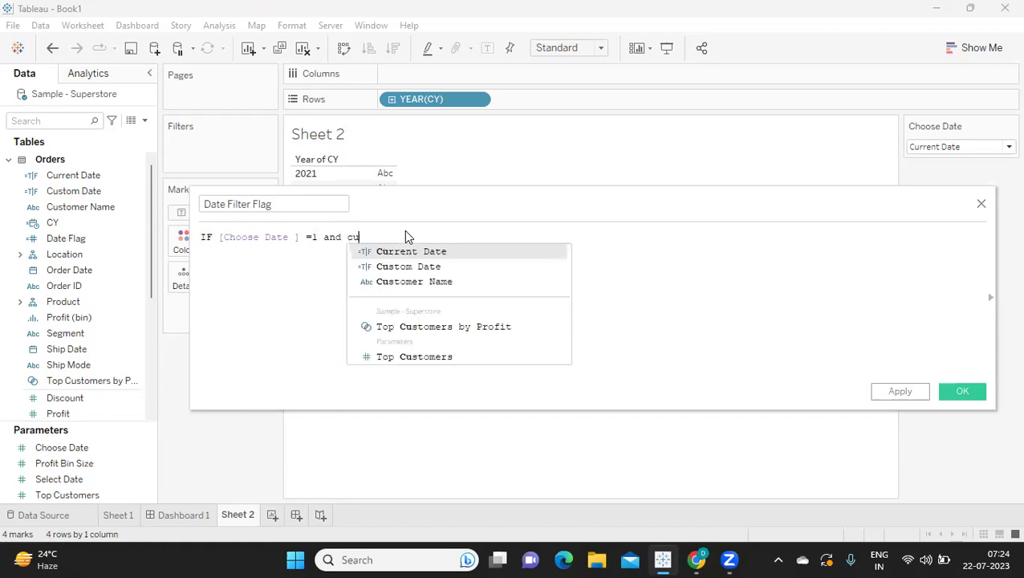
pyautogui.press('Return')
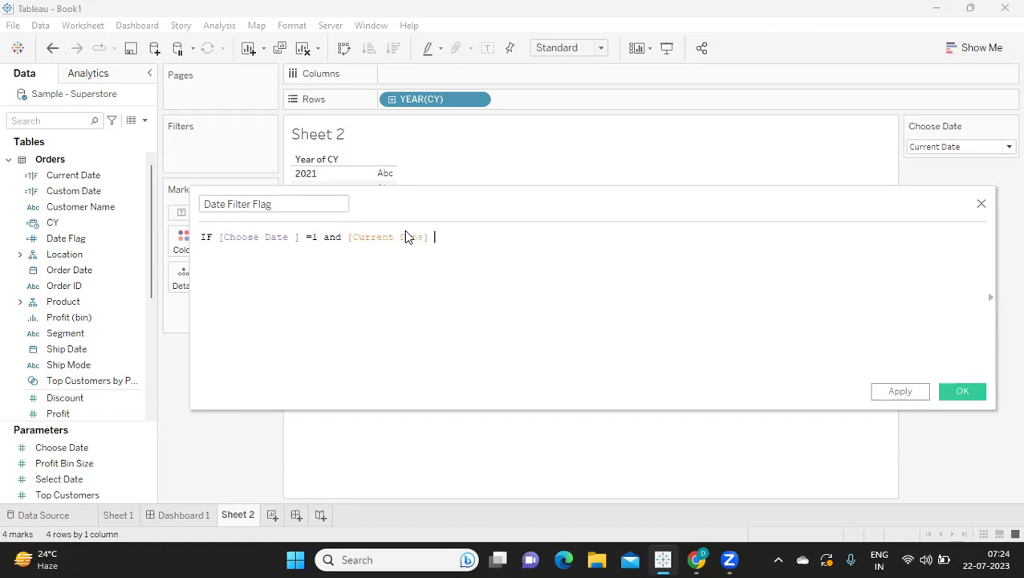
pyautogui.write('= tru')
pyautogui.press('Return')
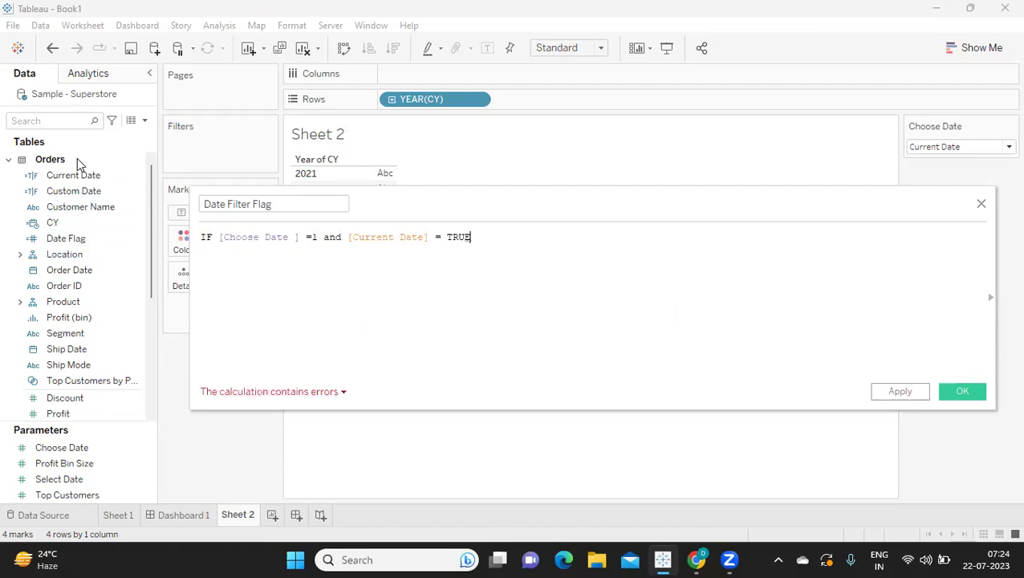
# Add THEN [CY] and a line ELSEIF [Choose Date]=2 AND [Custom Date]=TRUE THEN.
pyautogui.click(83, 177)
pyautogui.click(539, 229)
pyautogui.write('th')
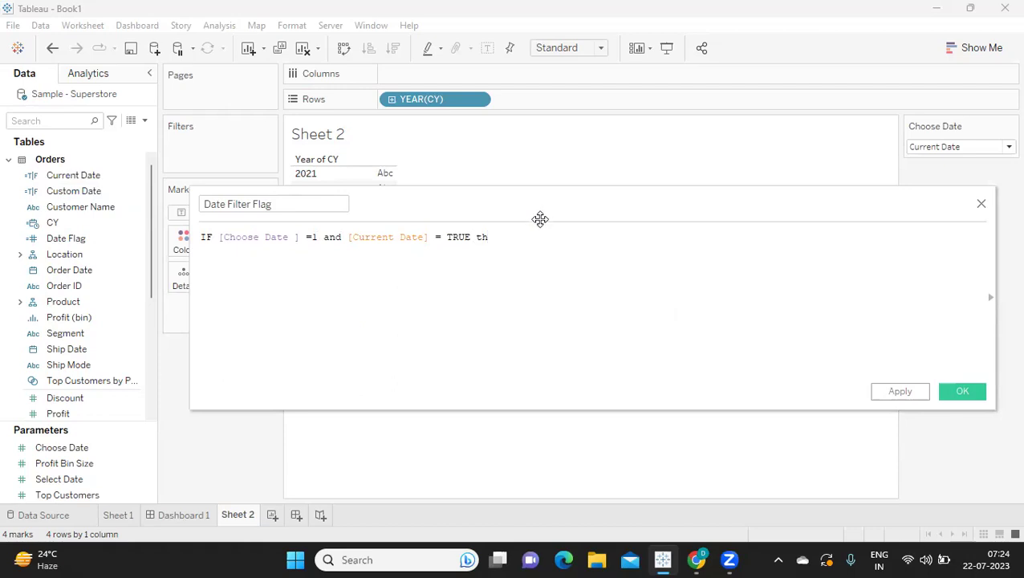
pyautogui.write('en')
pyautogui.write(' cy')
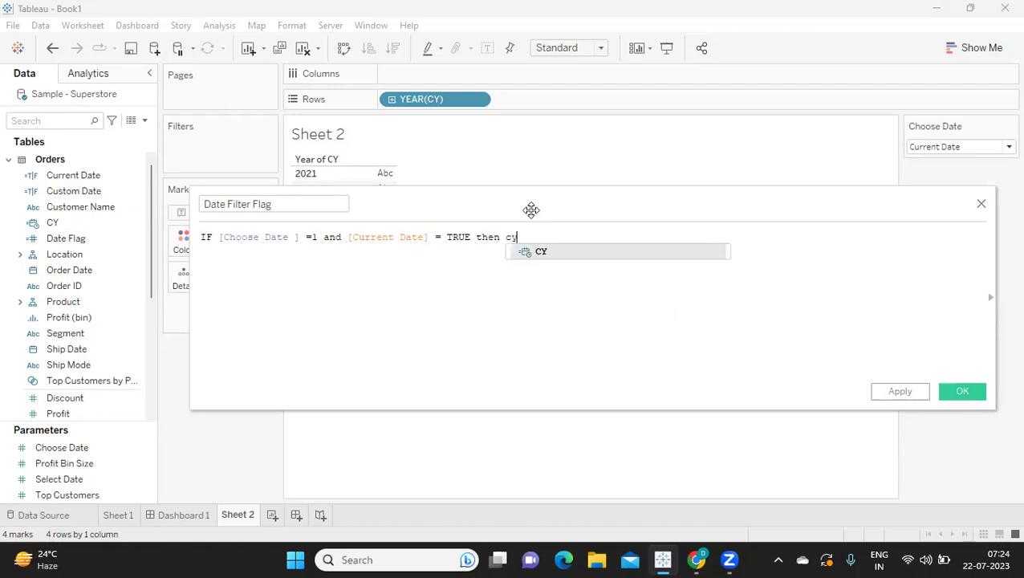
pyautogui.press('Return')
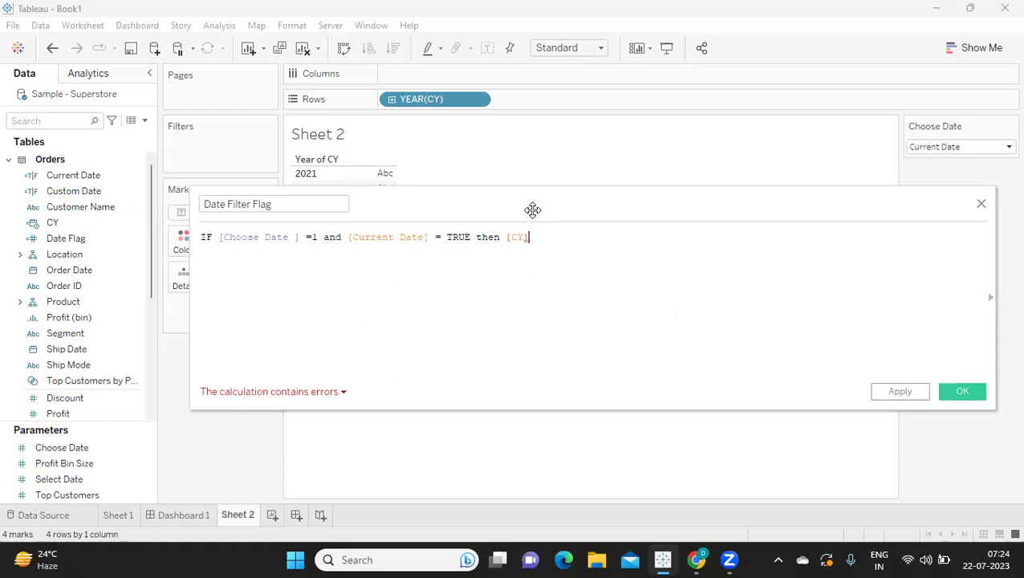
pyautogui.press('Return')
pyautogui.write('el')
pyautogui.press('Down')
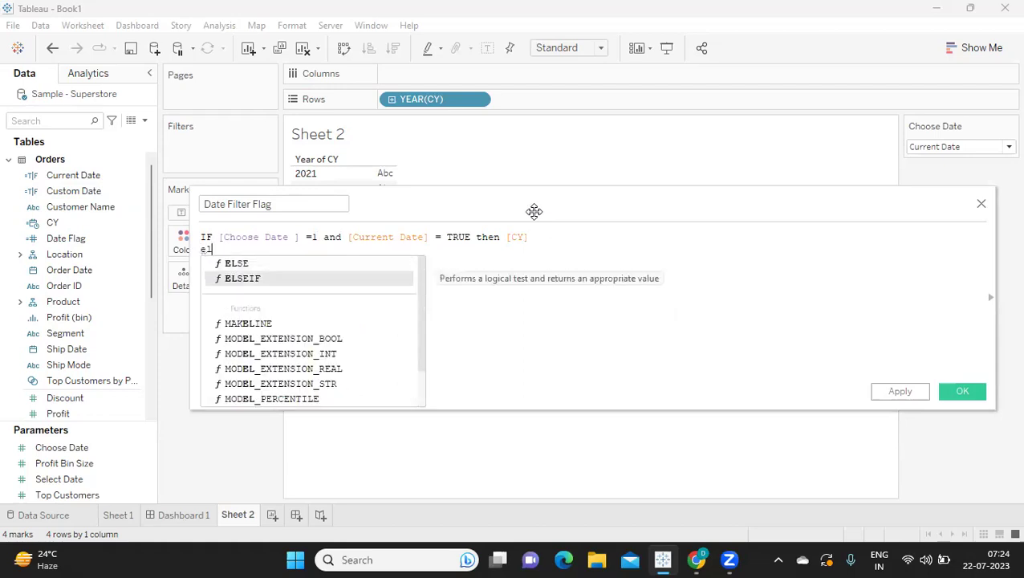
pyautogui.press('Return')
pyautogui.write('cho')
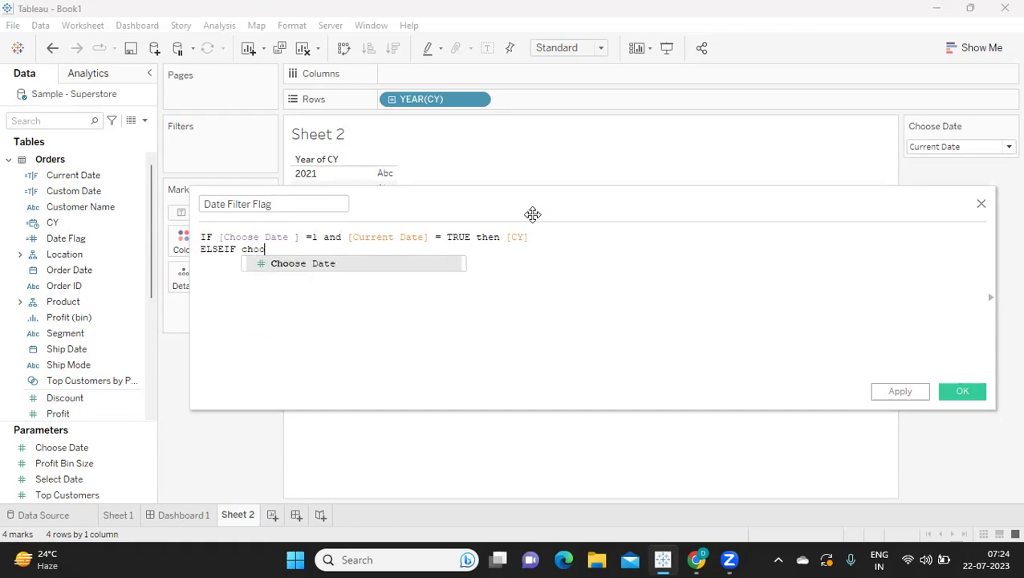
pyautogui.write('o')
pyautogui.press('Return')
pyautogui.write('= ')
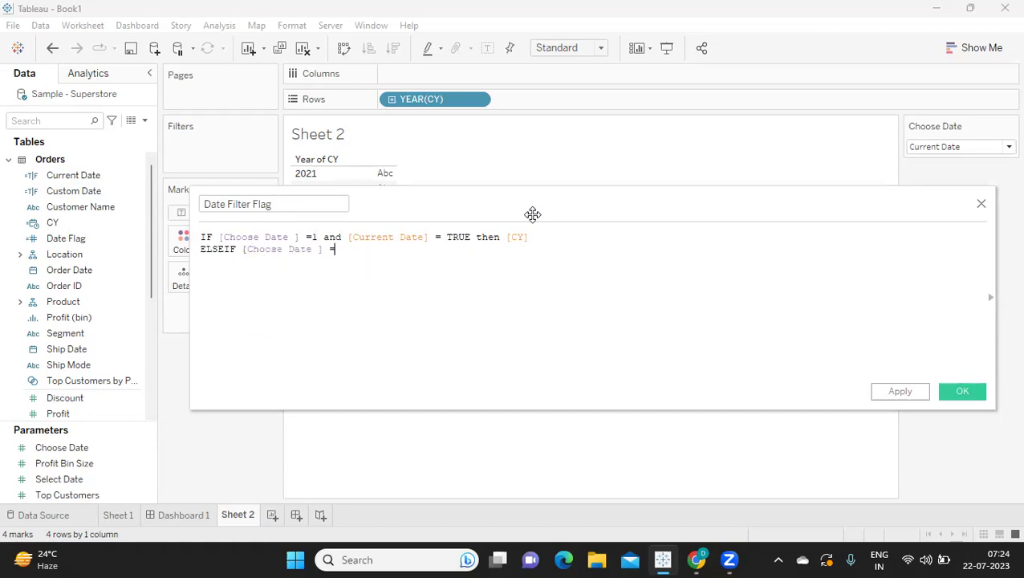
pyautogui.write('2')
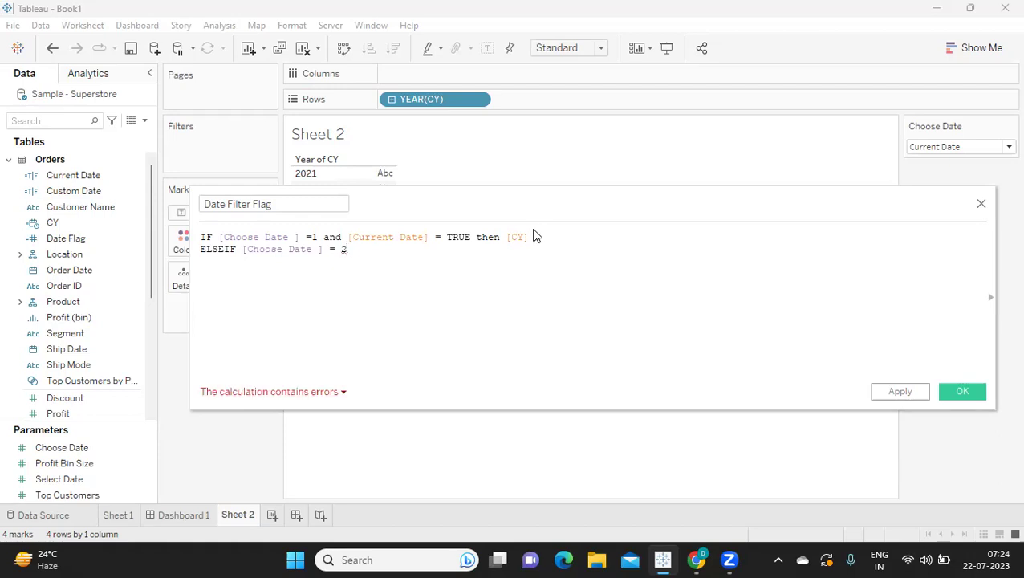
pyautogui.write(' and c')
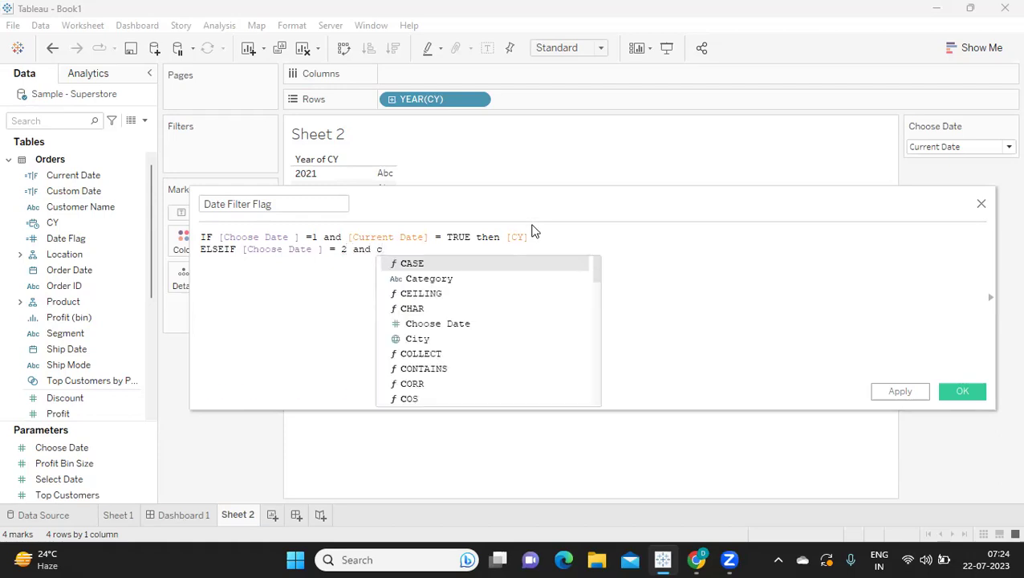
pyautogui.write('us')
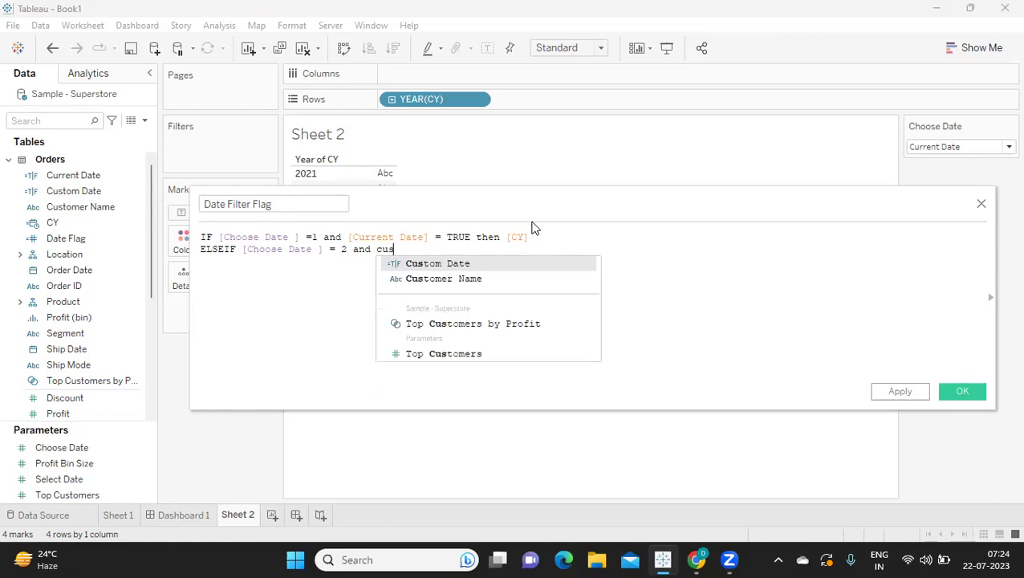
pyautogui.press('Return')
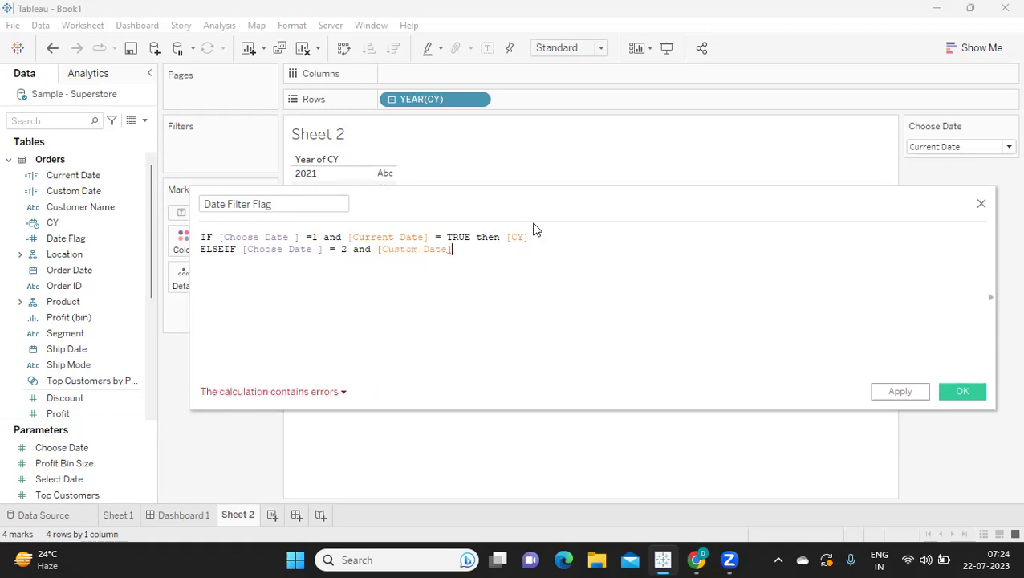
pyautogui.write('= ')
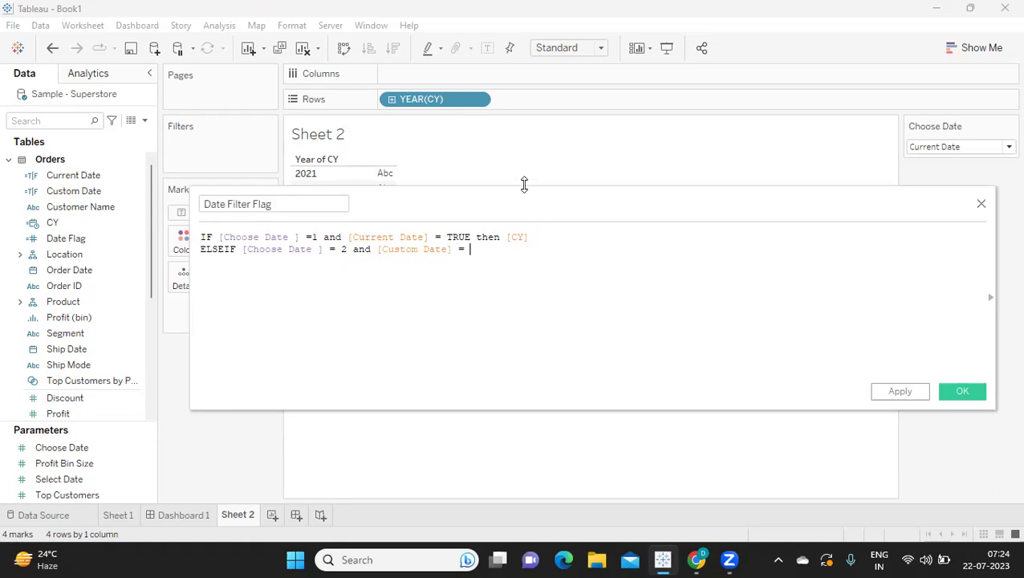
pyautogui.write('tru')
pyautogui.press('Return')
pyautogui.write('then')
pyautogui.press('Return')
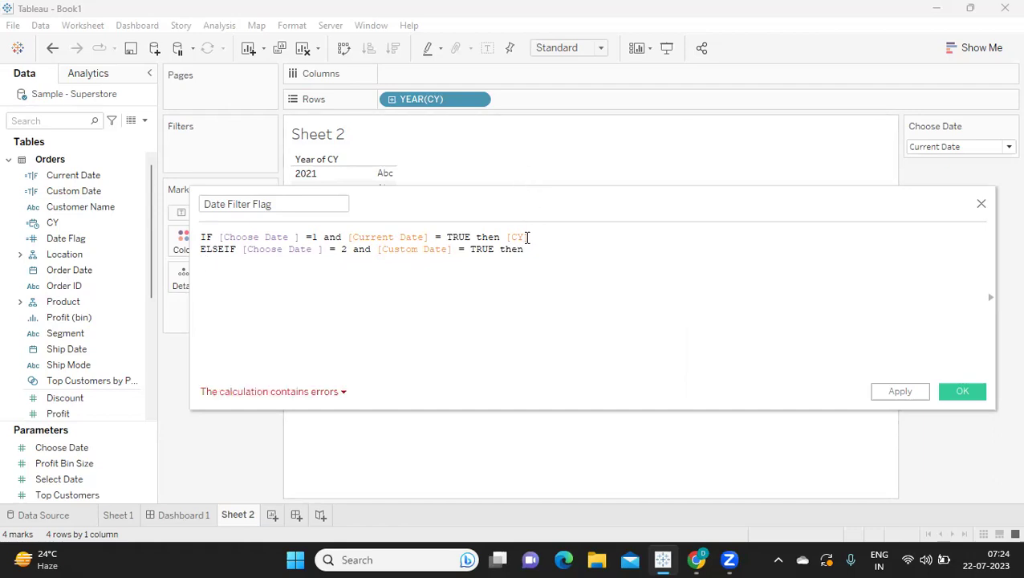
# Replace the first result [CY] with 1, finish with ELSE 0 END, and review the conditions.
pyautogui.doubleClick(522, 237)
pyautogui.write('1')
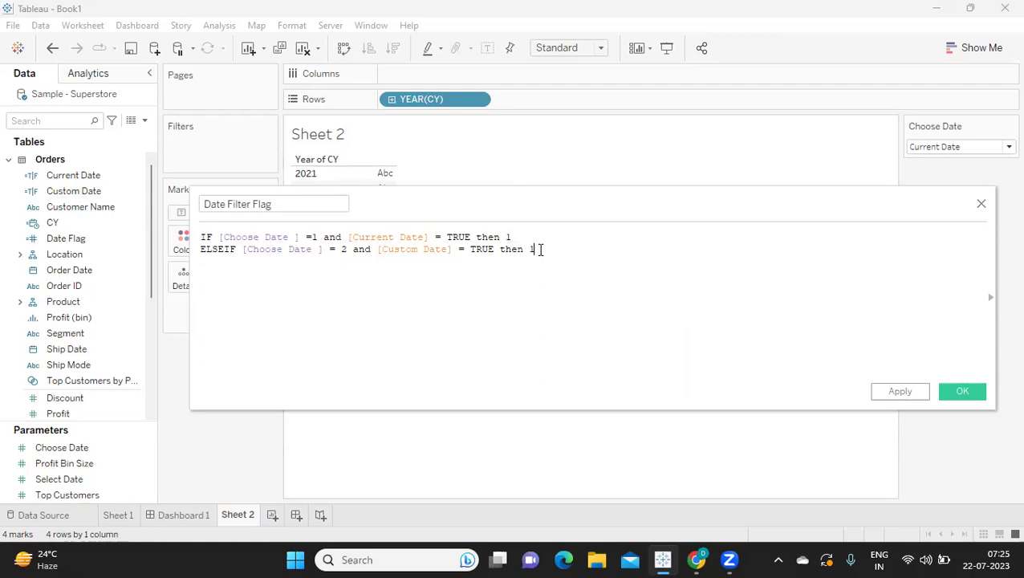
pyautogui.press('Return')
pyautogui.write('ELSE 0 ')
pyautogui.write('END')
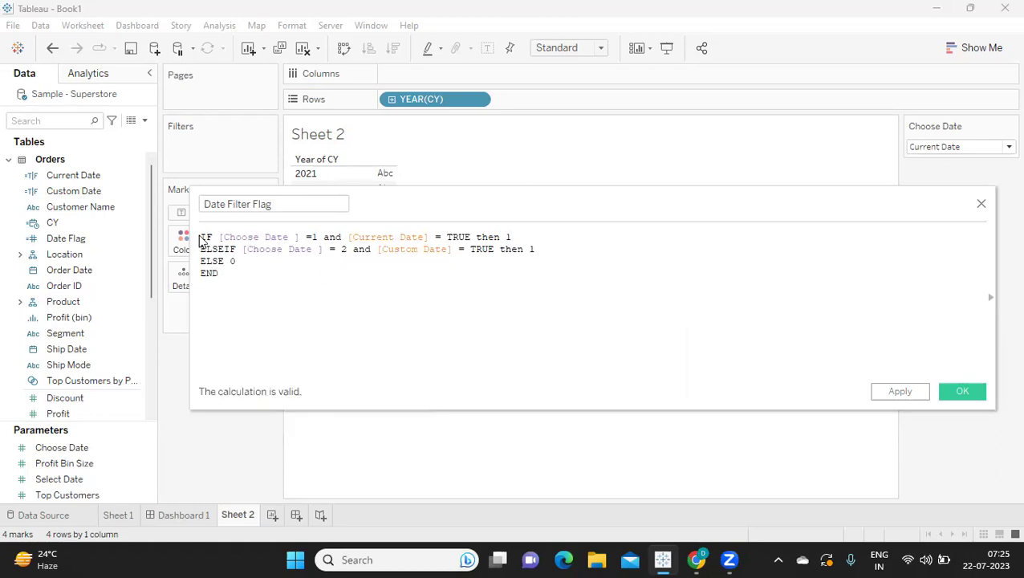
pyautogui.moveTo(219, 237); pyautogui.dragTo(543, 232)
pyautogui.moveTo(247, 249); pyautogui.dragTo(557, 249)
pyautogui.moveTo(260, 260); pyautogui.dragTo(186, 235)
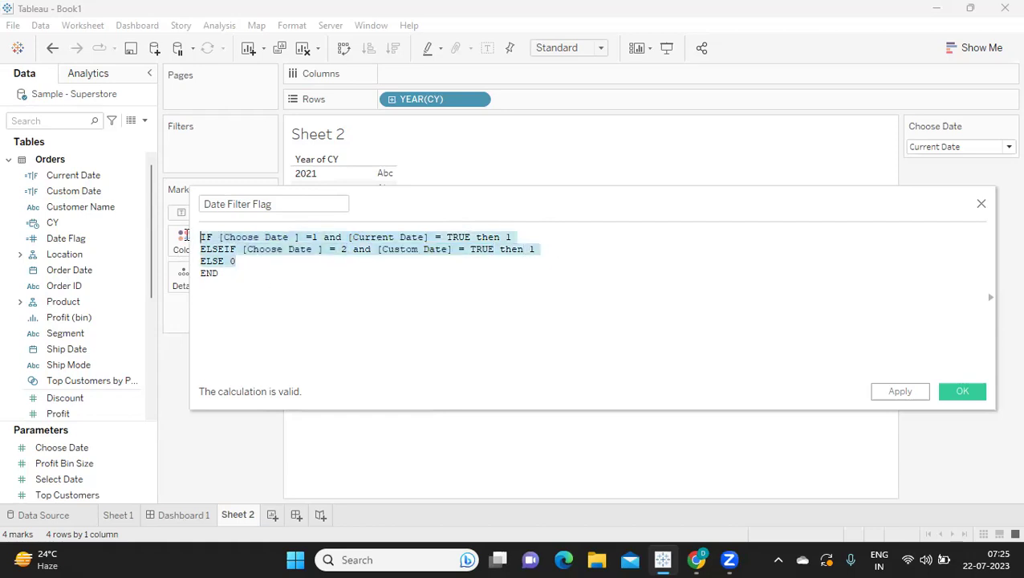
# Tidy the lines below END and apply the Date Filter Flag calculation.
pyautogui.click(240, 273)
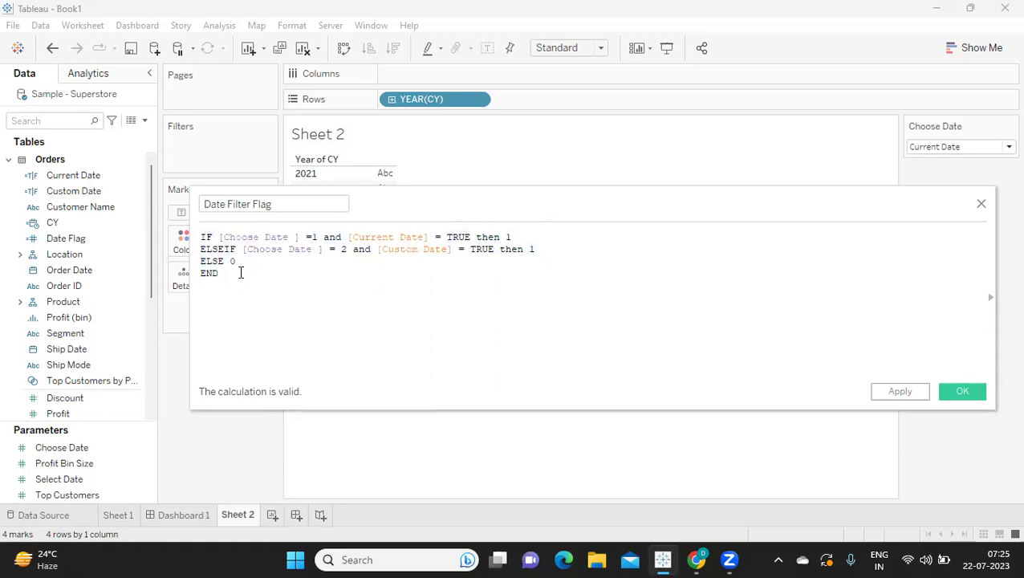
pyautogui.press('Return')
pyautogui.press('Return')
pyautogui.moveTo(228, 295); pyautogui.dragTo(166, 290)
pyautogui.click(225, 289)
pyautogui.moveTo(220, 273); pyautogui.dragTo(199, 233)
pyautogui.click(746, 362)
pyautogui.click(899, 392)
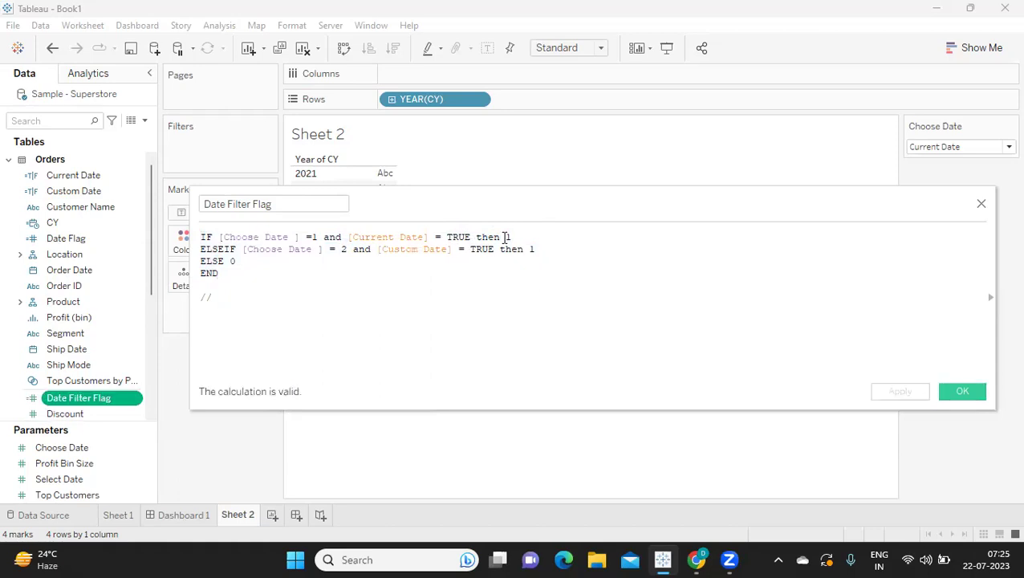
# Make the ELSEIF branch also return 1, then save and close the calculation.
pyautogui.moveTo(504, 237); pyautogui.dragTo(536, 237)
pyautogui.hotkey('ctrl', 'c')
pyautogui.click(532, 249)
pyautogui.hotkey('ctrl', 'v')
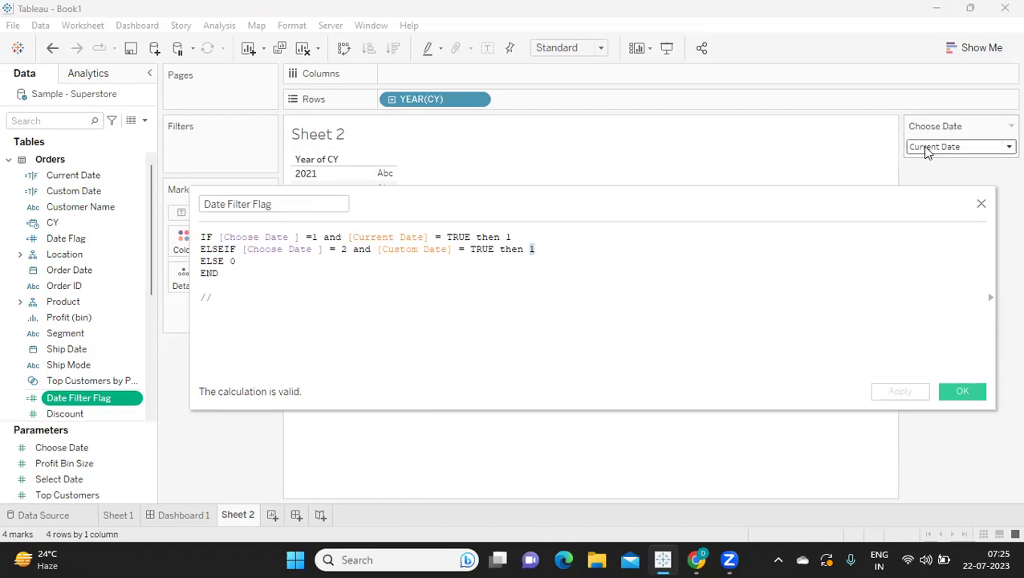
pyautogui.click(962, 392)
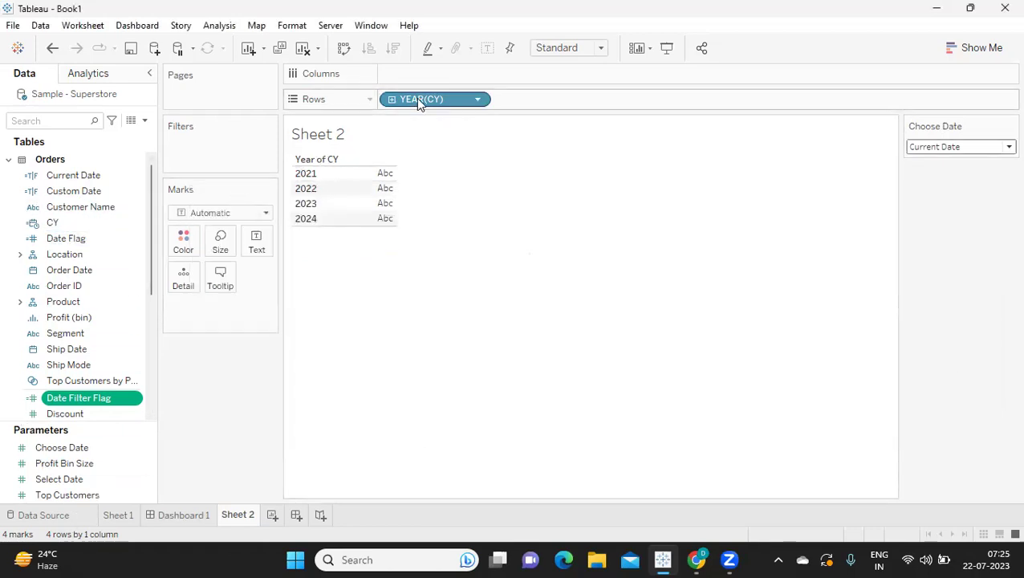
# Add a second CY pill to Rows and change it to MONTH(CY).
pyautogui.moveTo(418, 103); pyautogui.dragTo(570, 105)
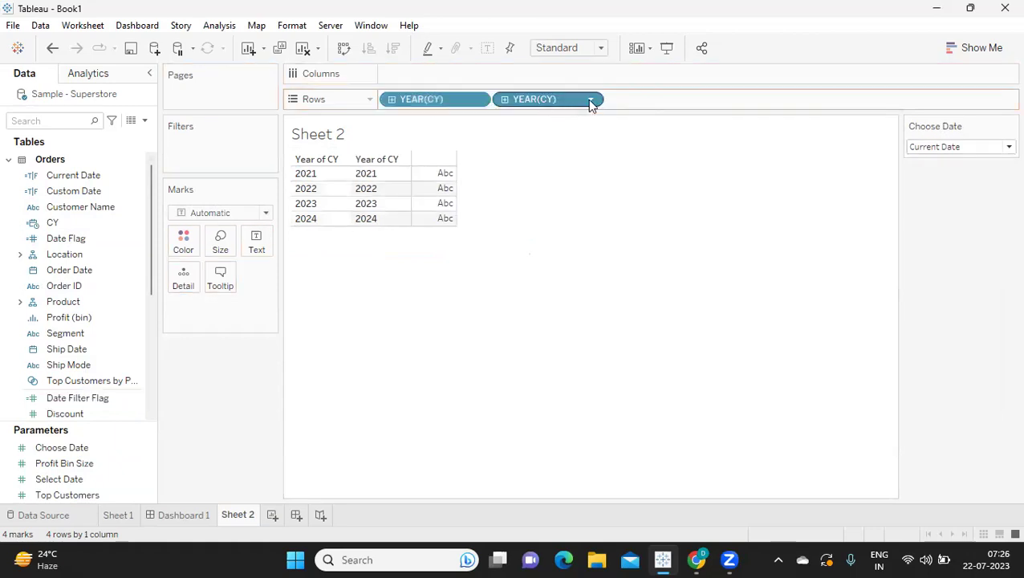
pyautogui.click(590, 100)
pyautogui.click(565, 262)
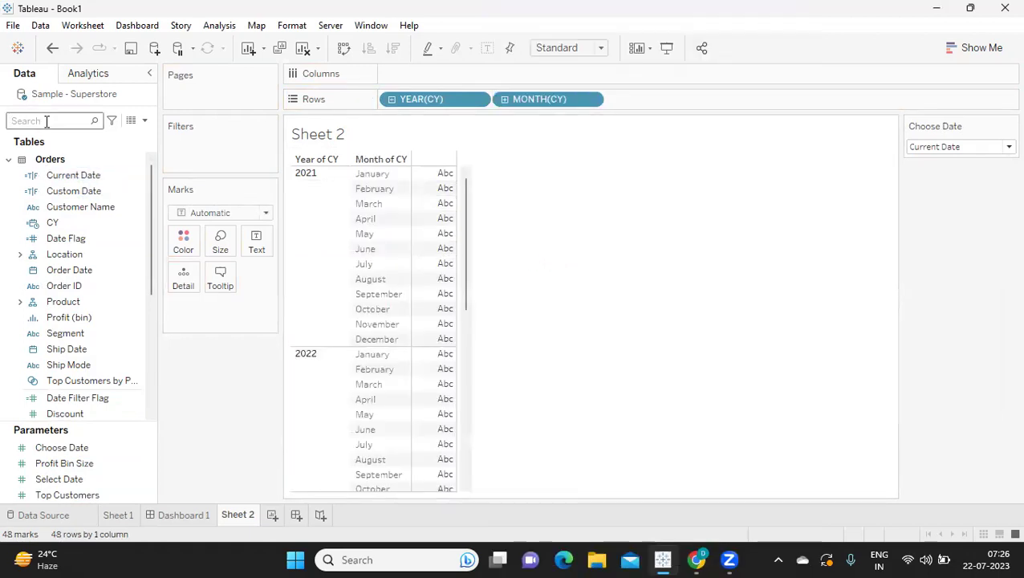
# Show SUM(Sales) as a highlight table, months on Rows and years as columns.
pyautogui.write('sa')
pyautogui.moveTo(40, 187); pyautogui.dragTo(245, 247)
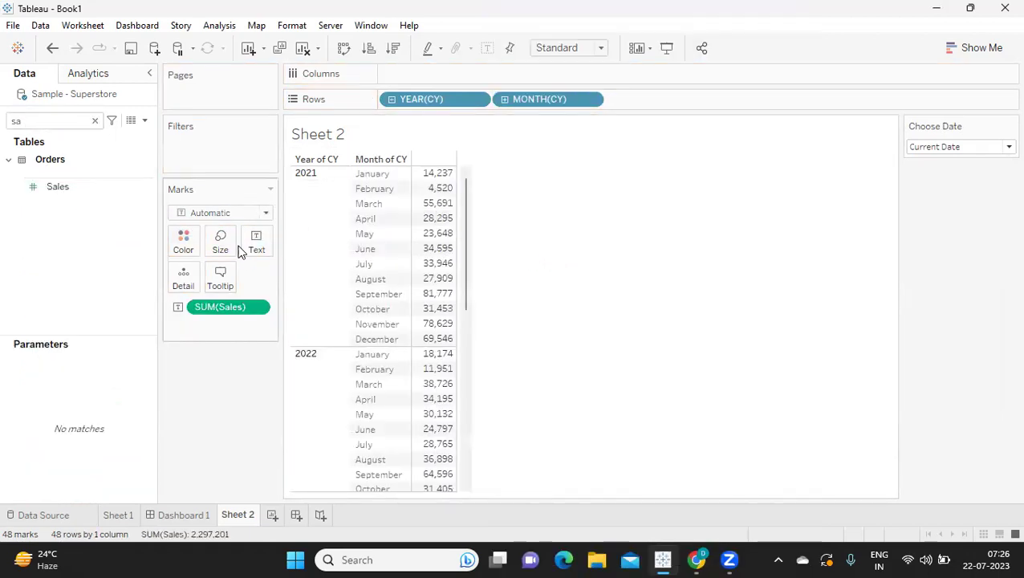
pyautogui.click(959, 50)
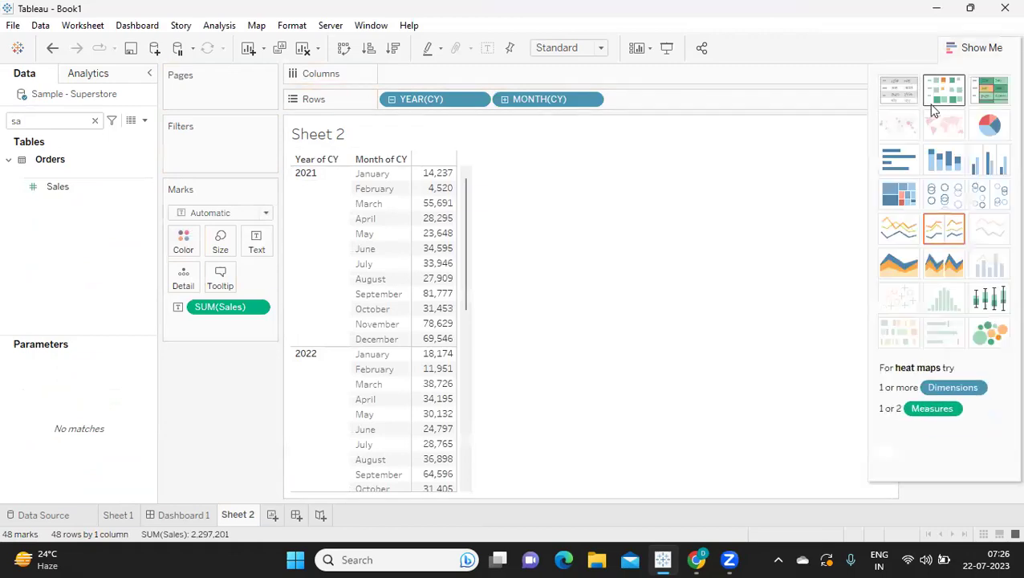
pyautogui.click(985, 98)
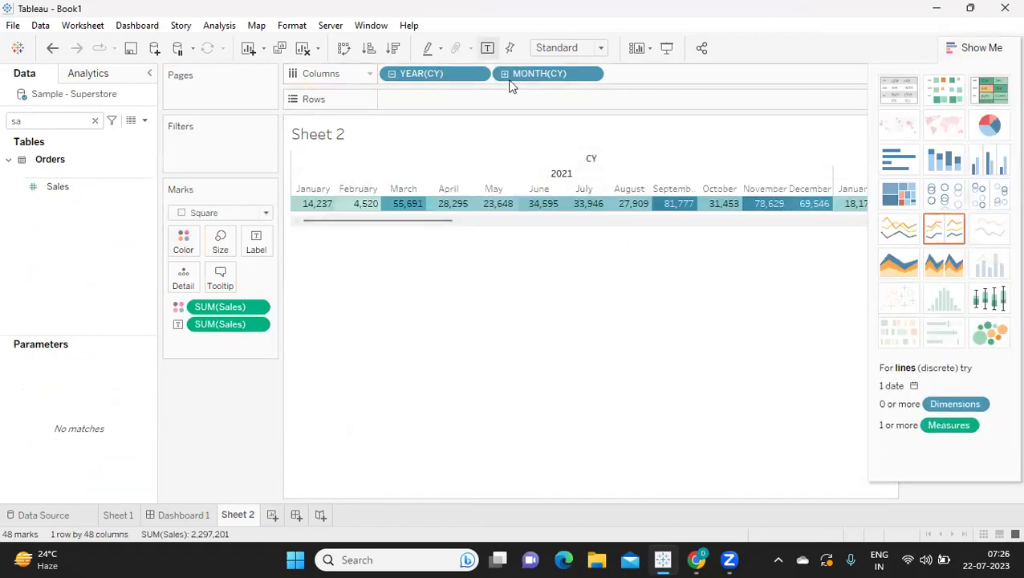
pyautogui.moveTo(530, 78); pyautogui.dragTo(449, 99)
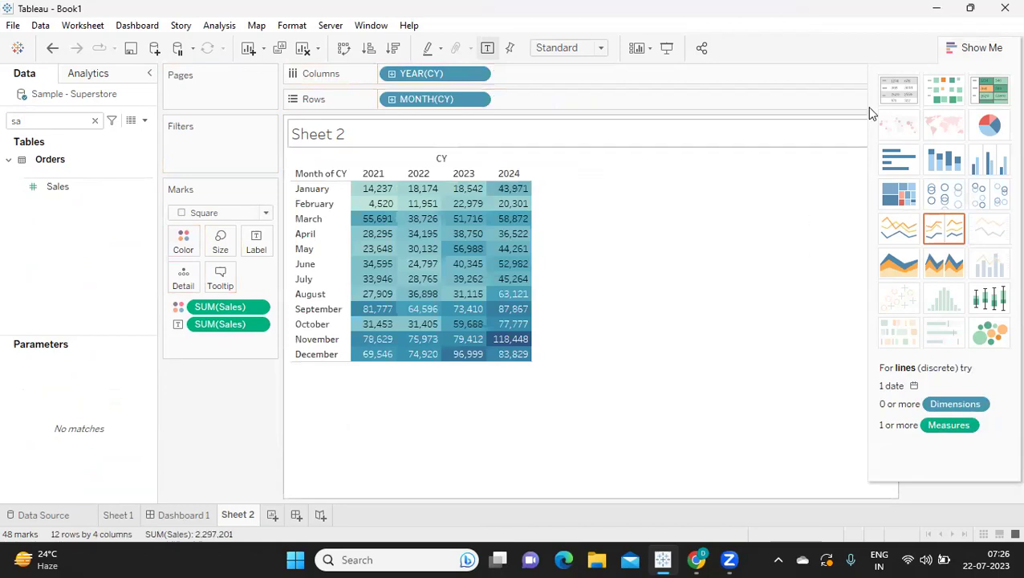
pyautogui.click(975, 48)
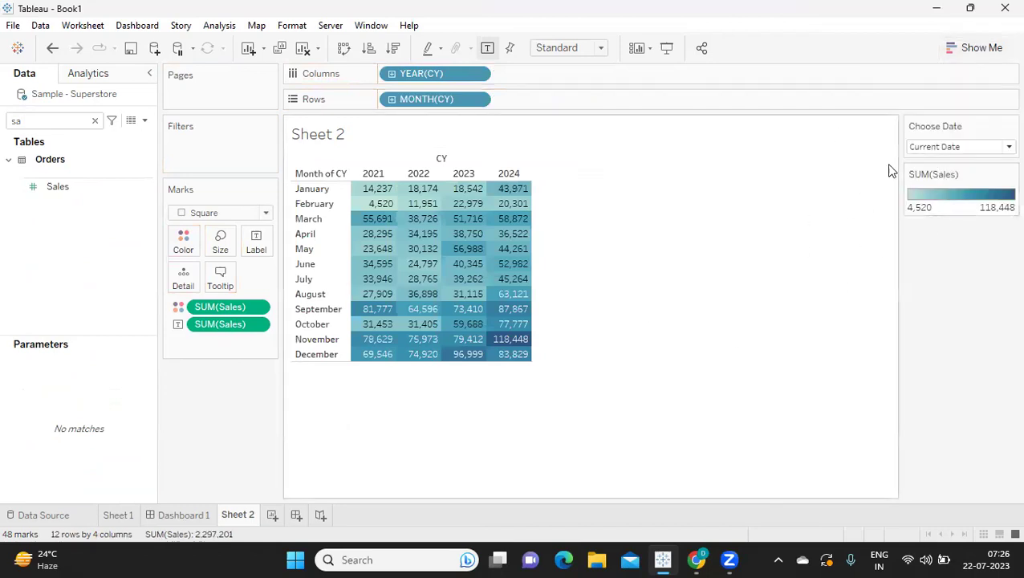
# Show filter cards for the YEAR(CY) and MONTH(CY) fields.
pyautogui.click(478, 75)
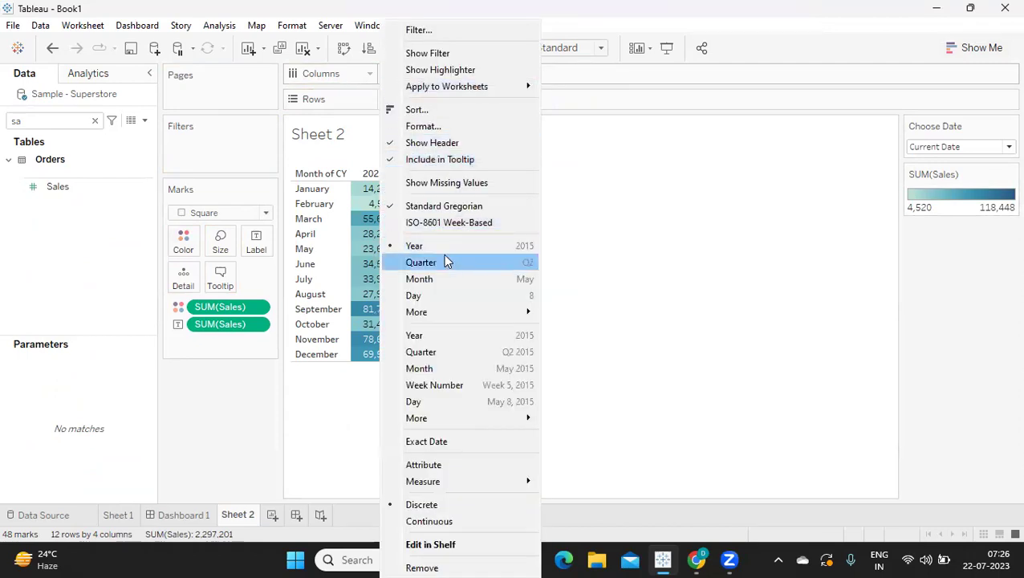
pyautogui.click(438, 53)
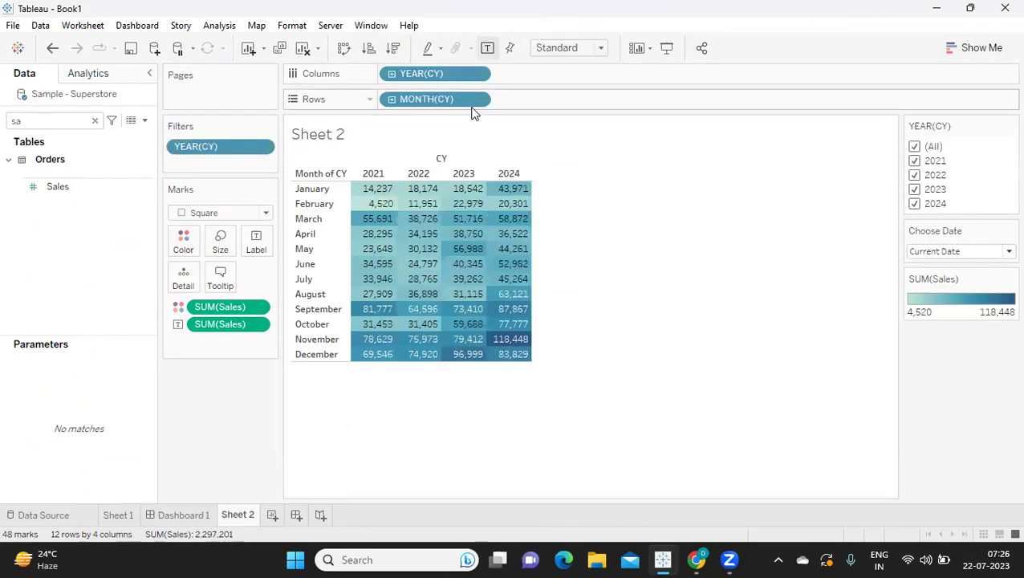
pyautogui.click(480, 101)
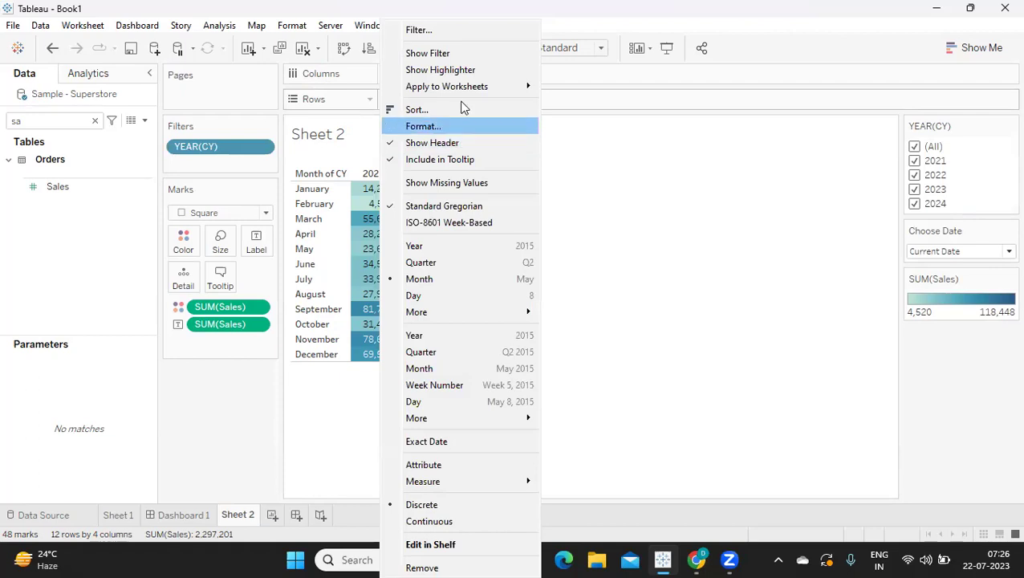
pyautogui.click(465, 52)
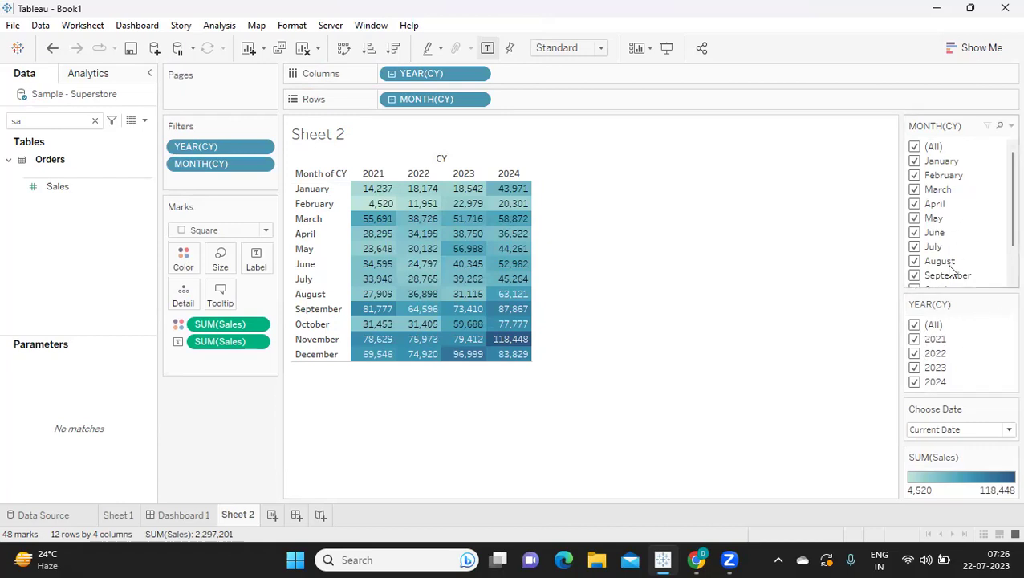
# Set both filter cards to Only Relevant Values and clear the Data pane search.
pyautogui.click(1007, 304)
pyautogui.click(911, 488)
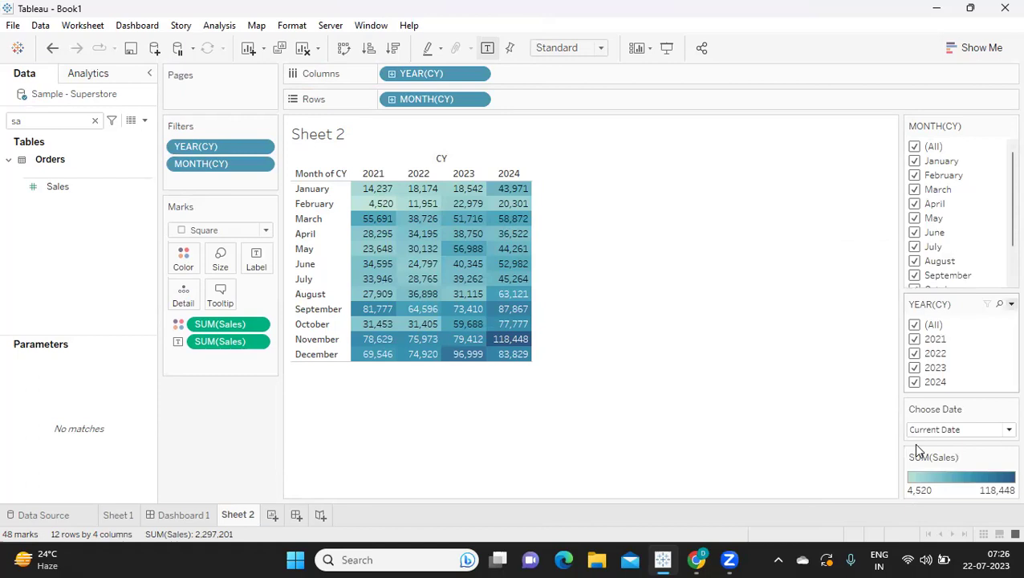
pyautogui.click(1003, 126)
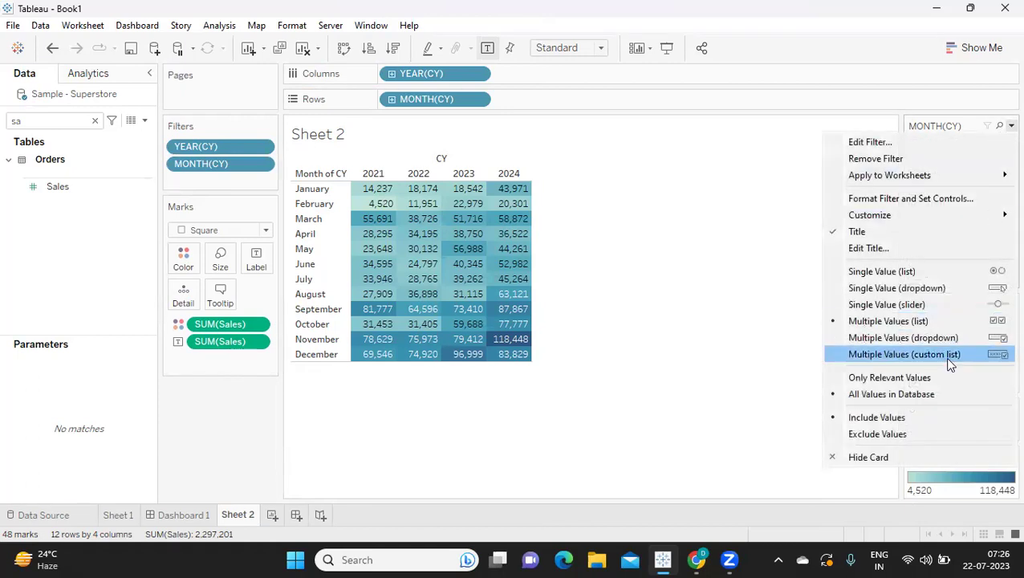
pyautogui.click(932, 379)
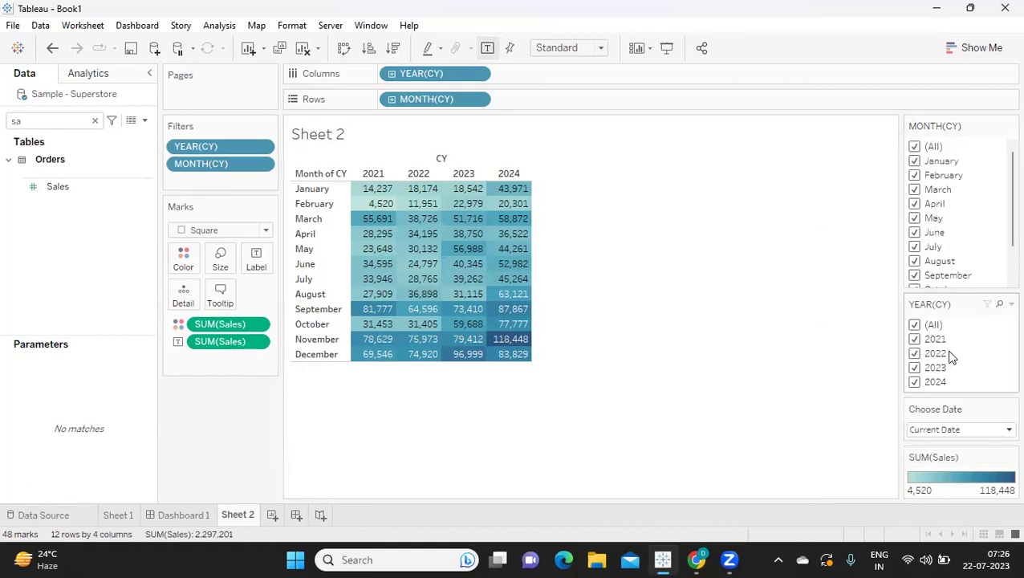
pyautogui.click(95, 120)
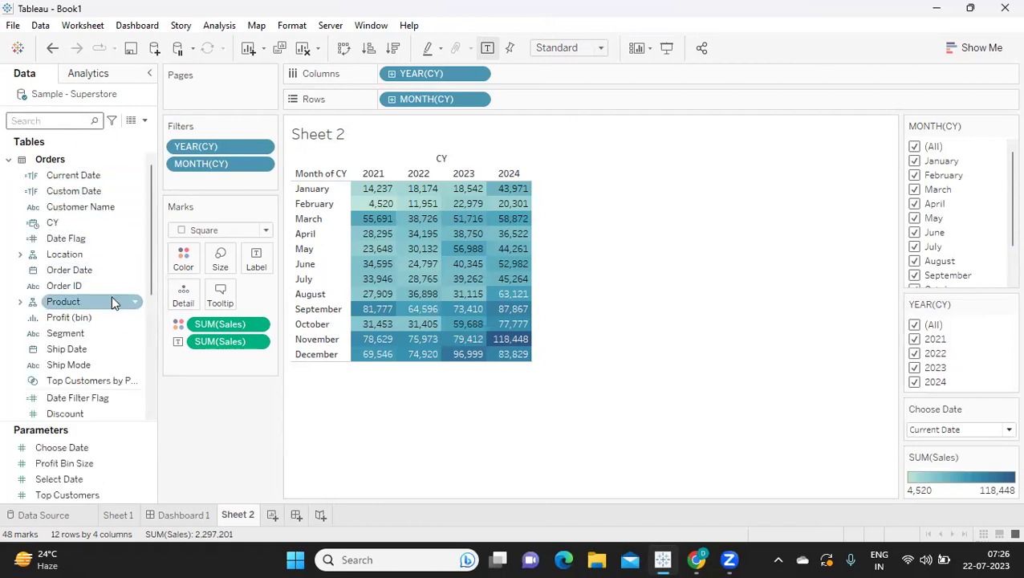
# Review the Date Filter Flag formula, then convert the field to a dimension.
pyautogui.rightClick(132, 400)
pyautogui.click(176, 127)
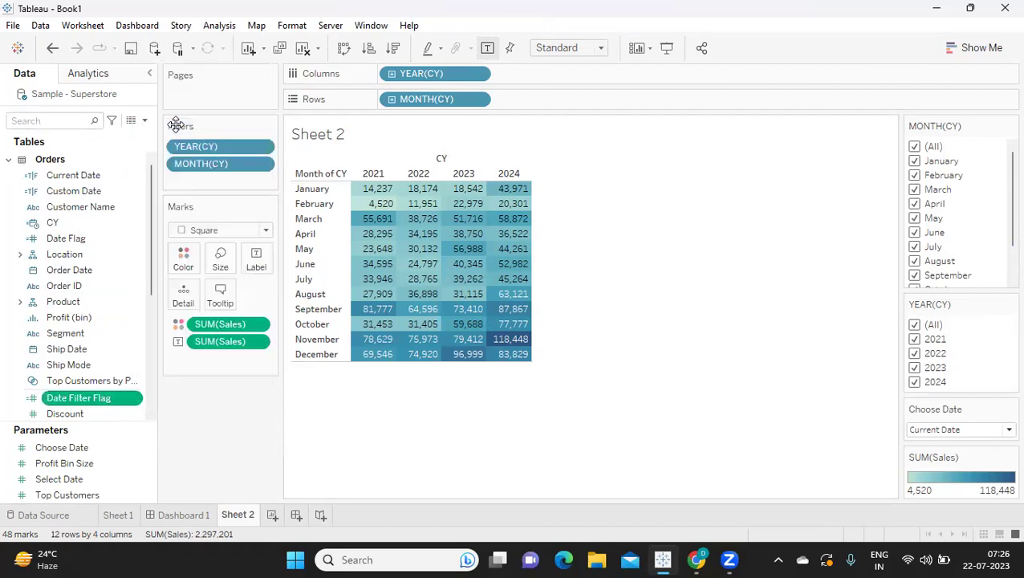
pyautogui.moveTo(235, 286); pyautogui.dragTo(197, 237)
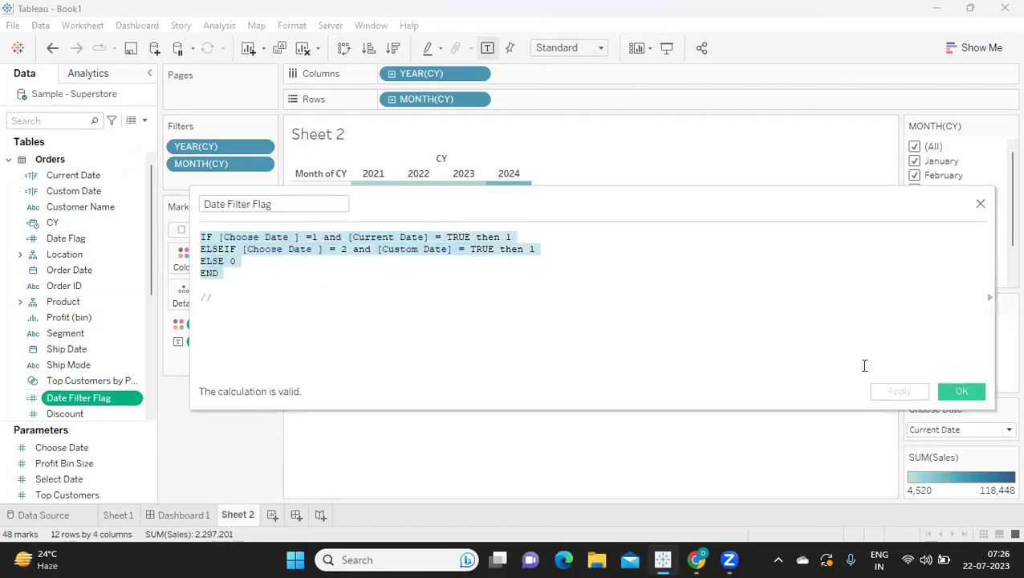
pyautogui.click(960, 391)
pyautogui.click(137, 401)
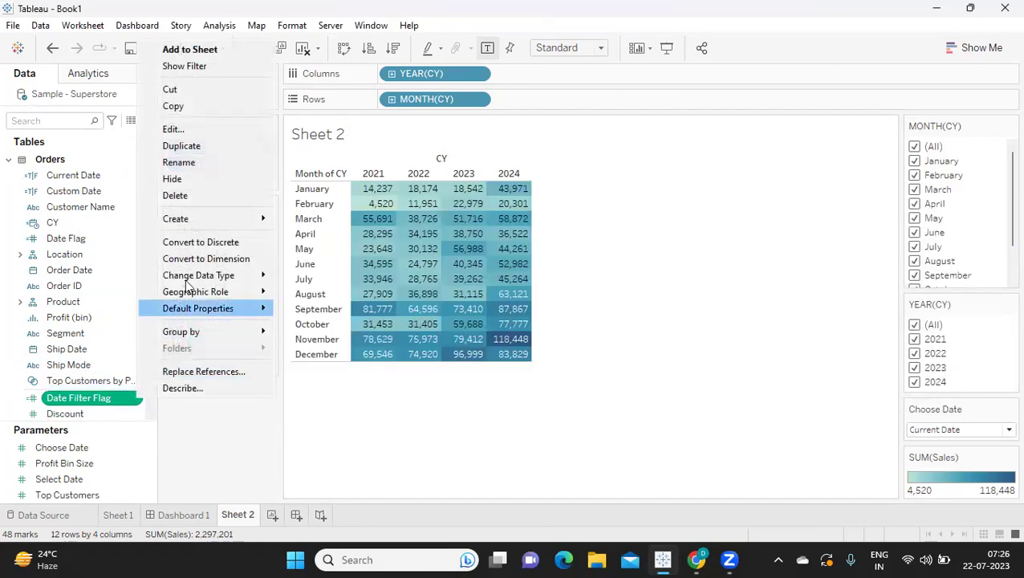
pyautogui.click(160, 258)
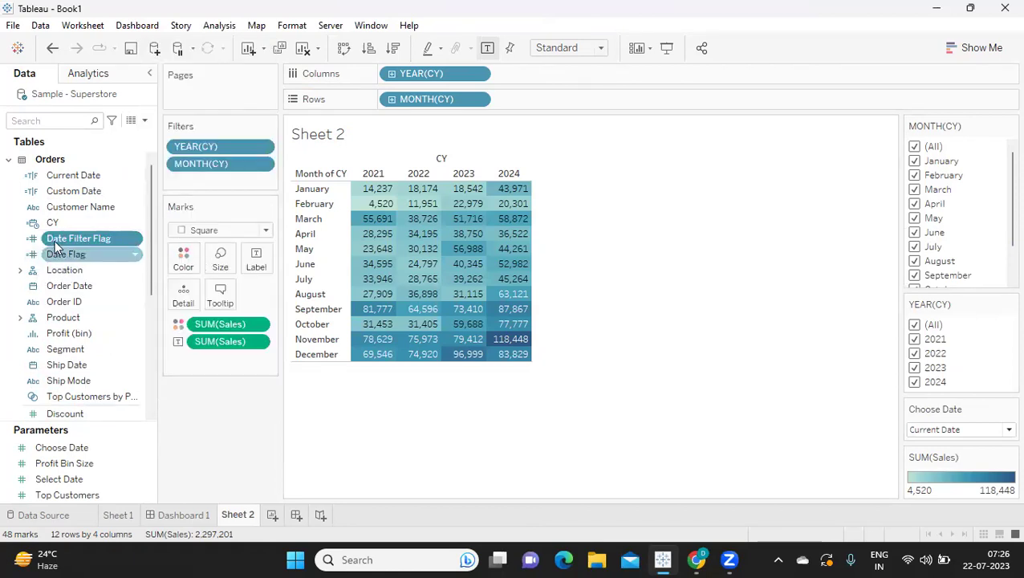
# Filter Sheet 2 by Date Filter Flag, keeping only value 1.
pyautogui.moveTo(89, 238); pyautogui.dragTo(187, 186)
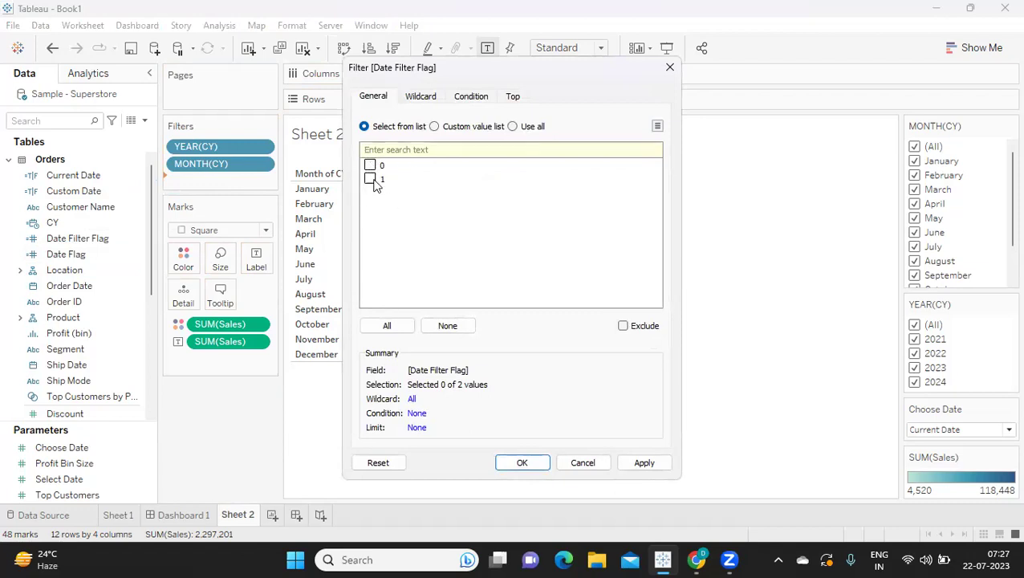
pyautogui.click(371, 179)
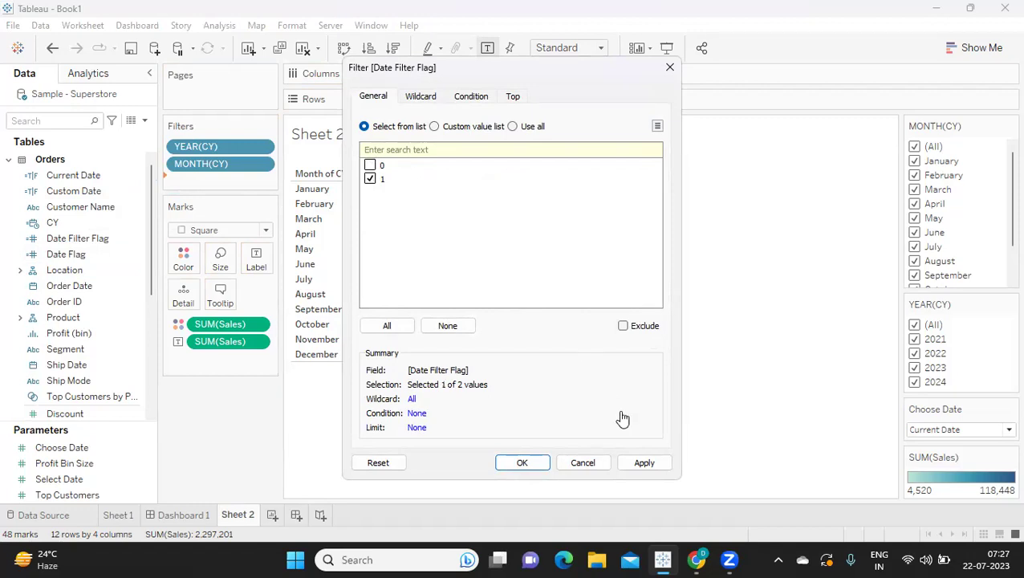
pyautogui.click(642, 464)
pyautogui.click(522, 463)
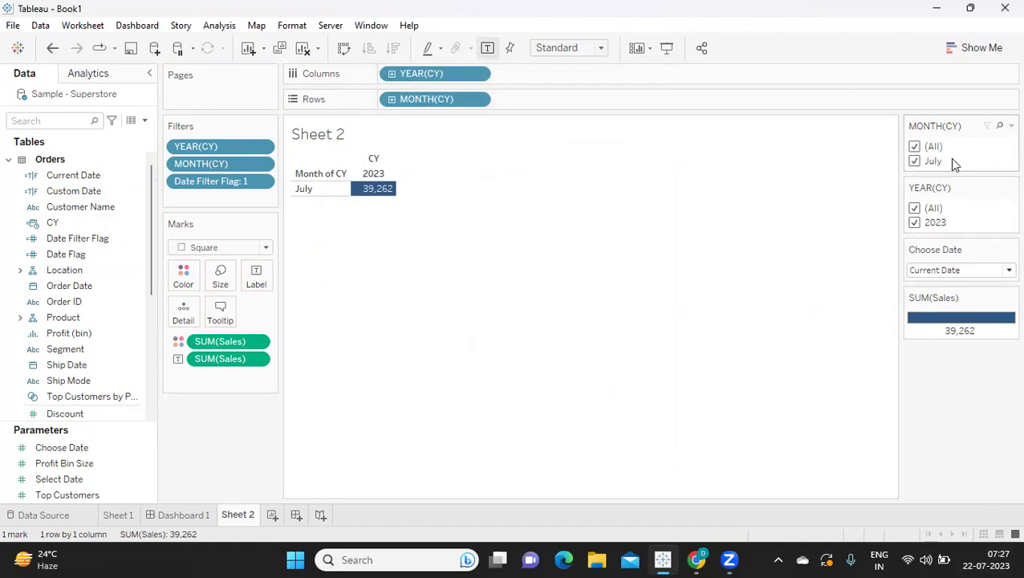
# Set the Choose Date parameter to Custom Date, then glance at Dashboard 1 and return to Sheet 2.
pyautogui.click(948, 270)
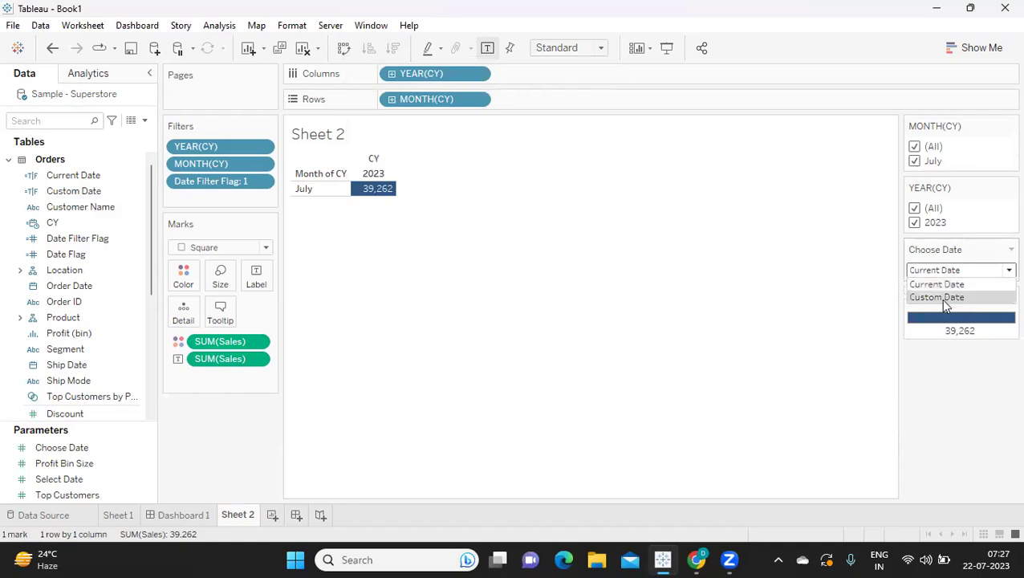
pyautogui.click(944, 298)
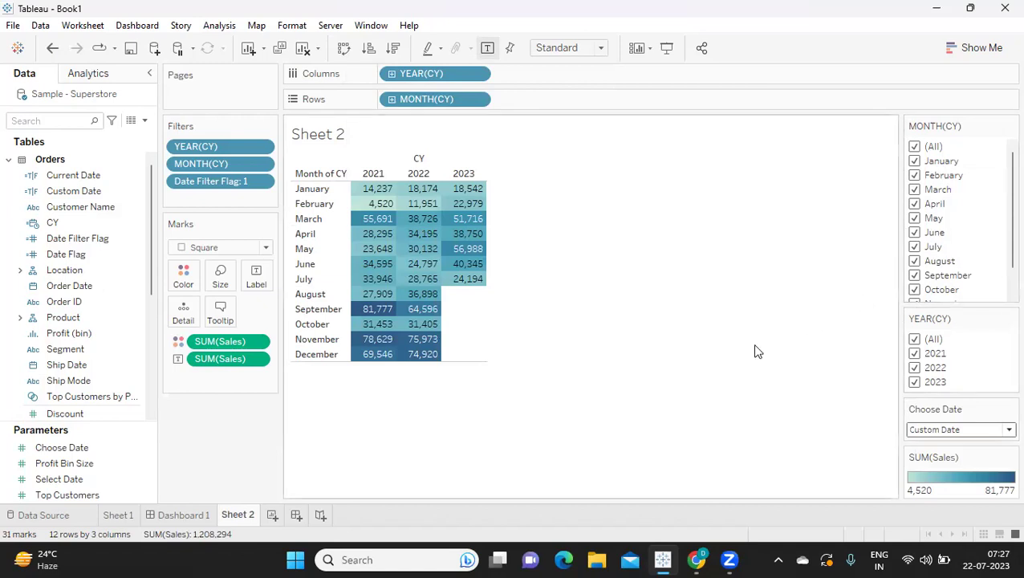
pyautogui.click(181, 520)
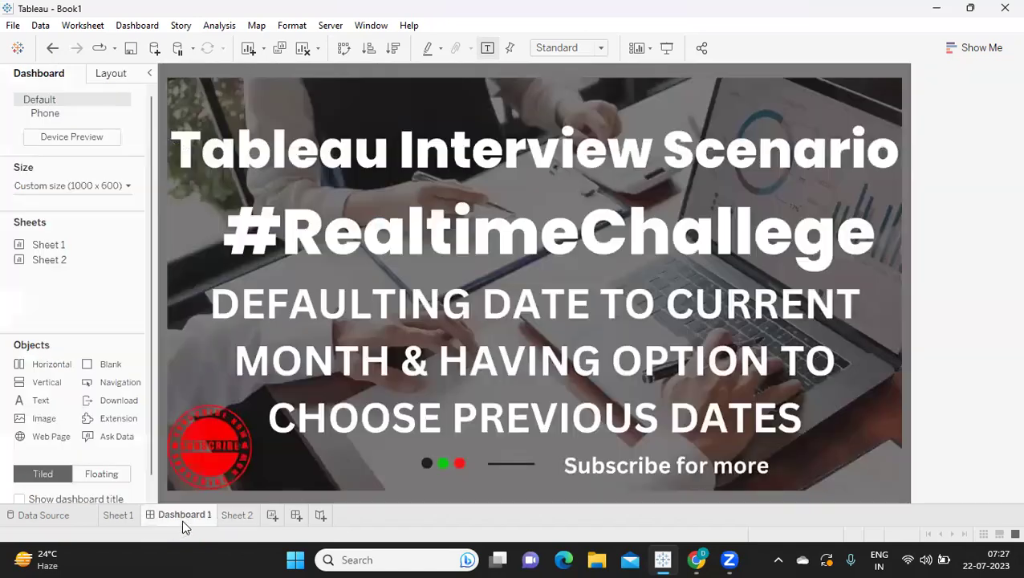
pyautogui.click(230, 518)
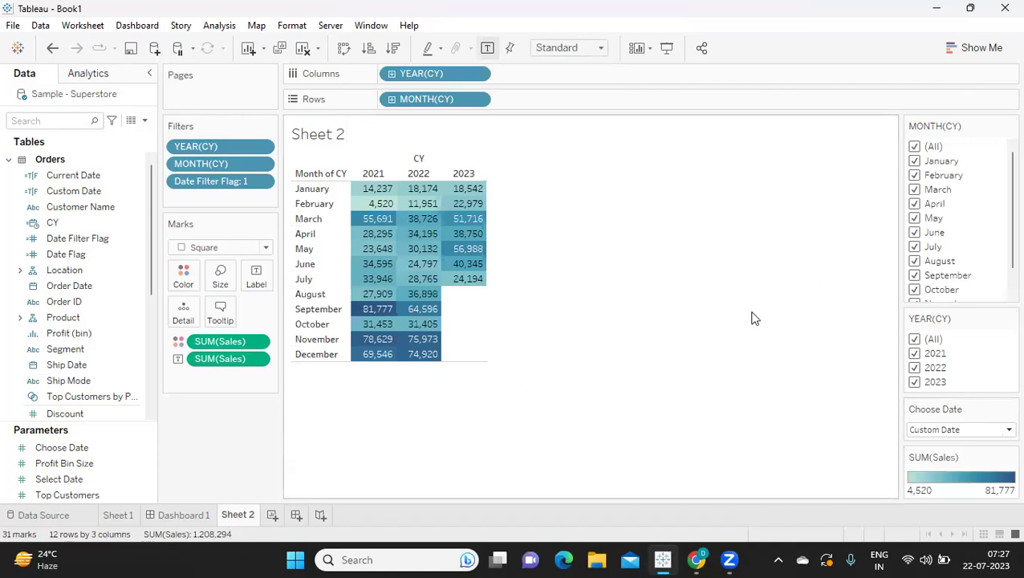
# Switch the MONTH(CY) and YEAR(CY) filter cards to Multiple Values (dropdown) display.
pyautogui.click(1010, 125)
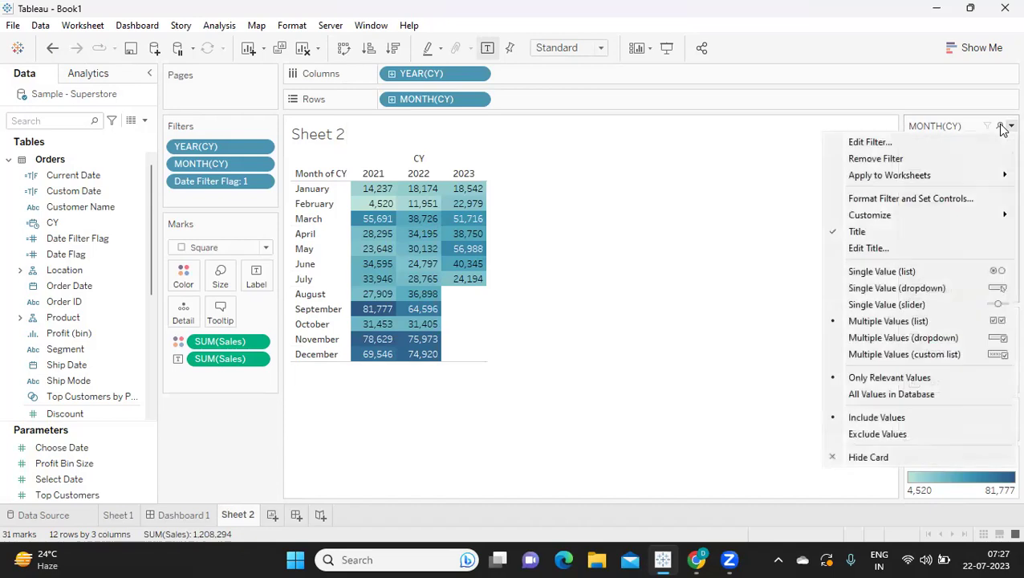
pyautogui.click(921, 337)
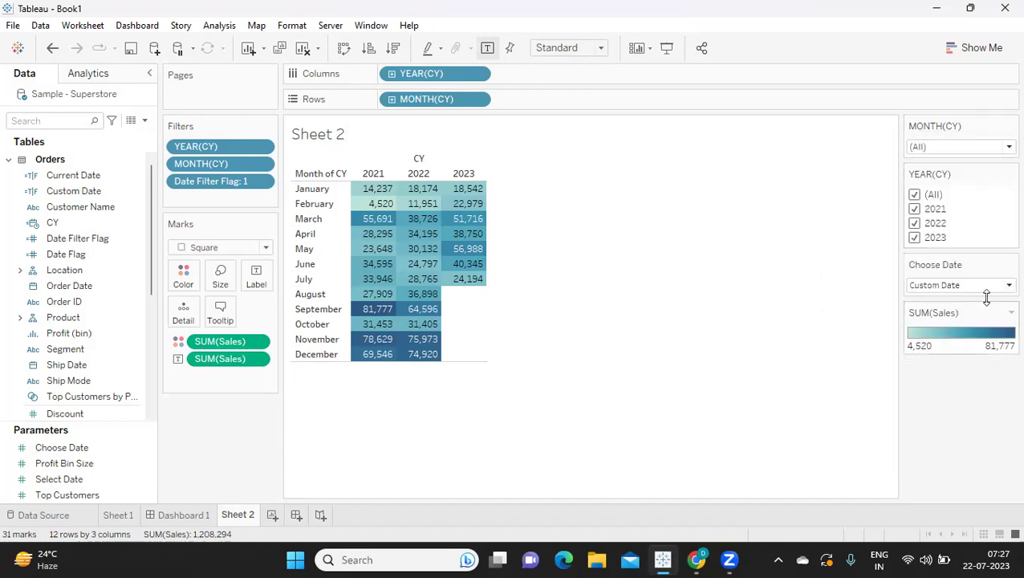
pyautogui.click(1011, 173)
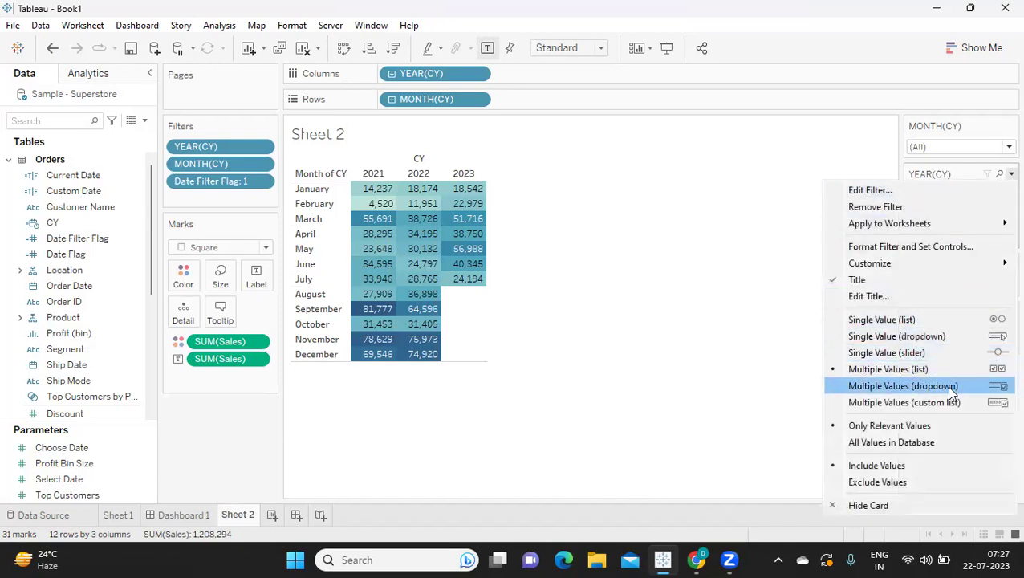
pyautogui.click(962, 382)
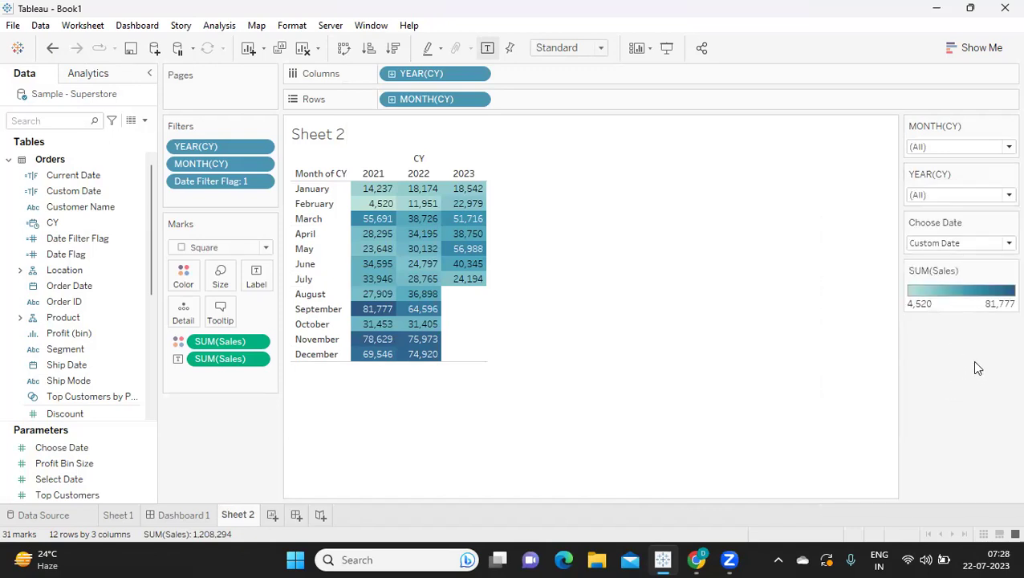